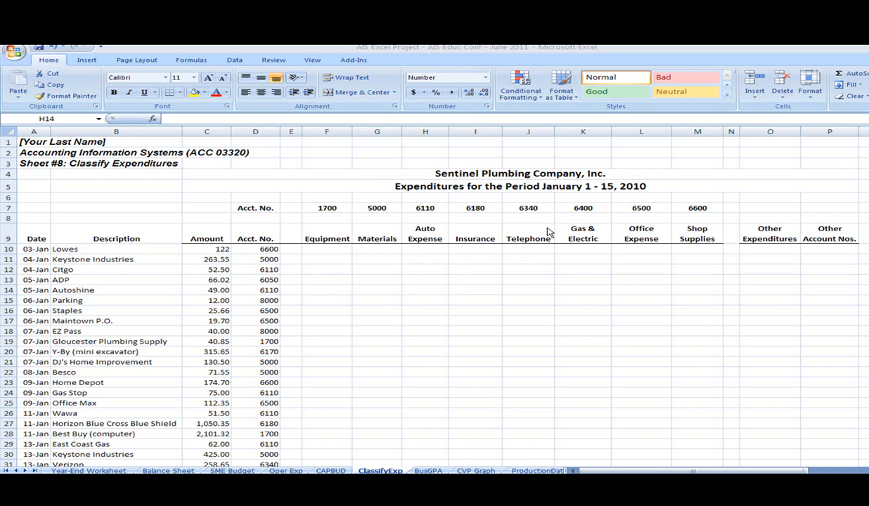
Step: Enter the formula =IF(D10=F7,C10,0) in cell F10, the first row of the Equipment column
left_click(336, 249)
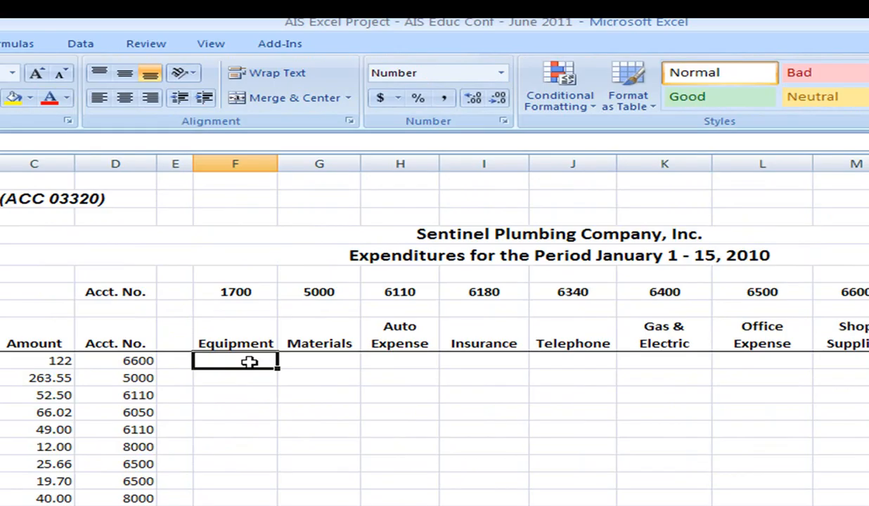
type("=")
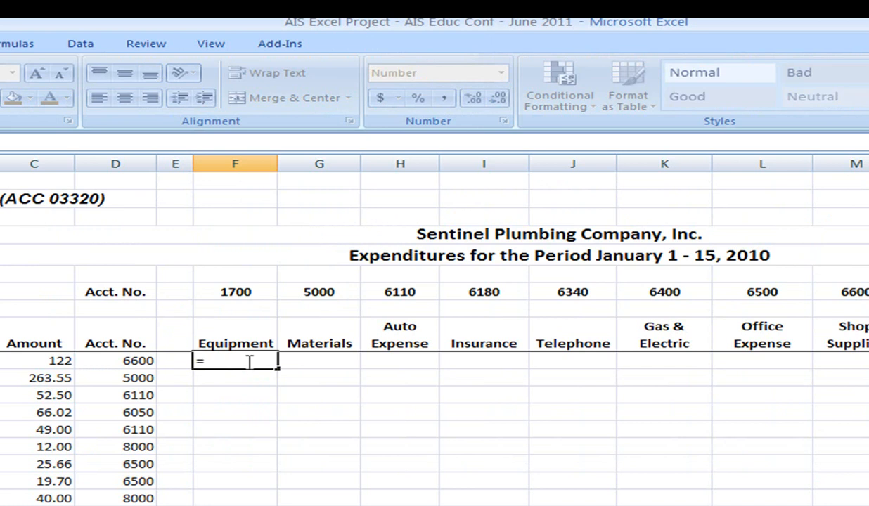
type("if")
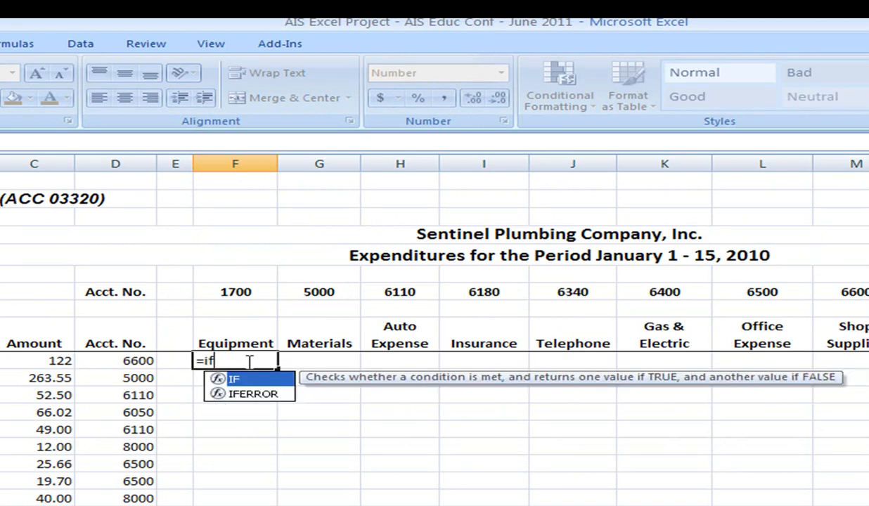
type("(")
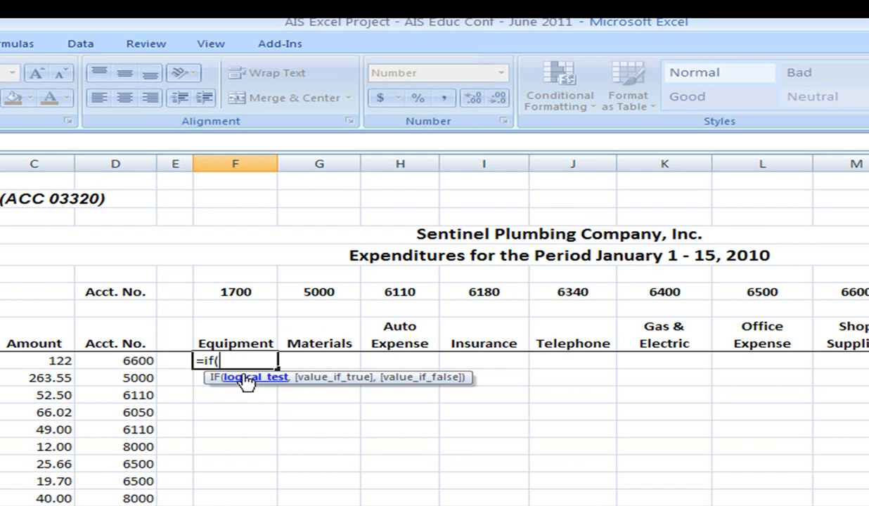
left_click(116, 360)
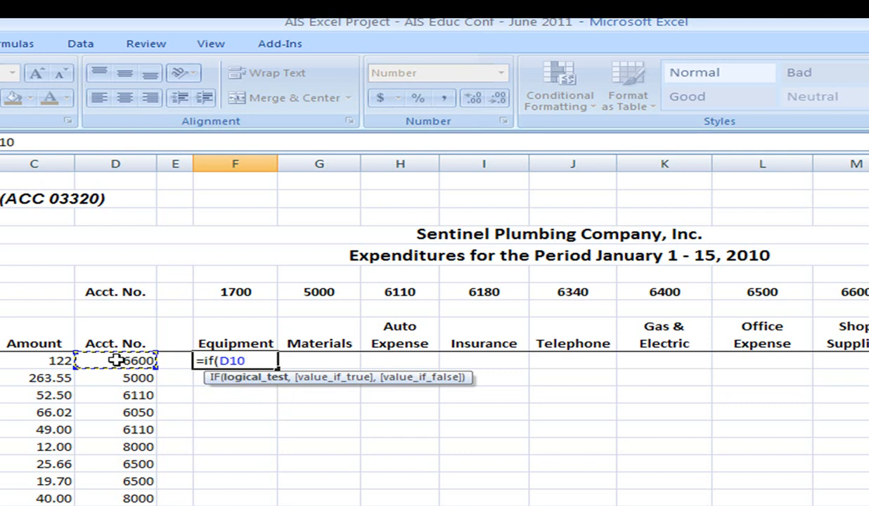
type("=")
left_click(260, 291)
type(",")
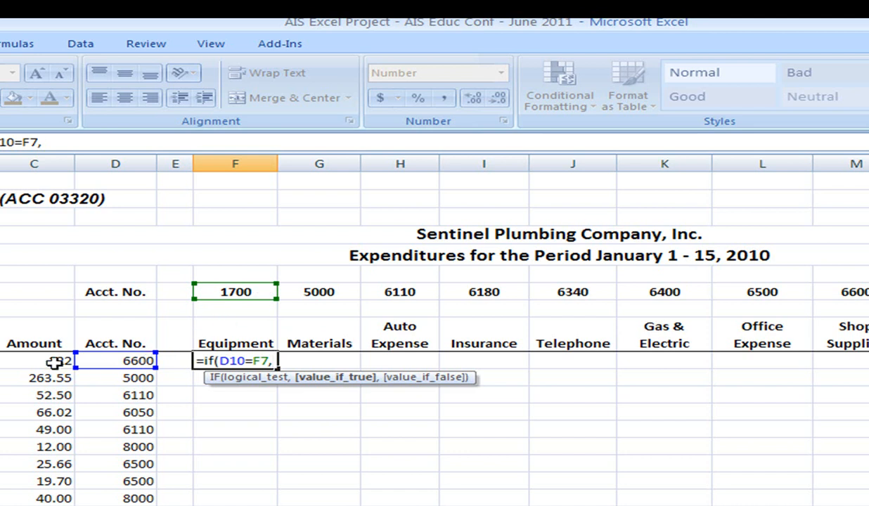
left_click(55, 361)
type(",")
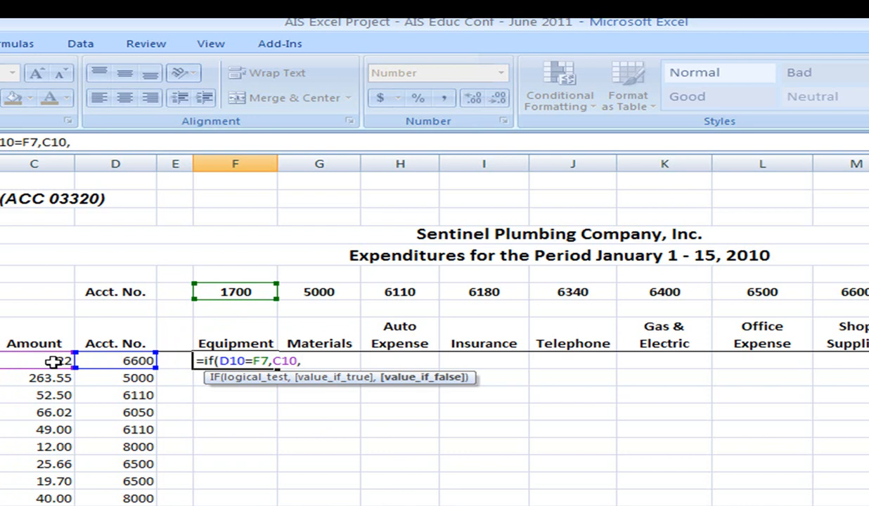
type("0)")
key("Return")
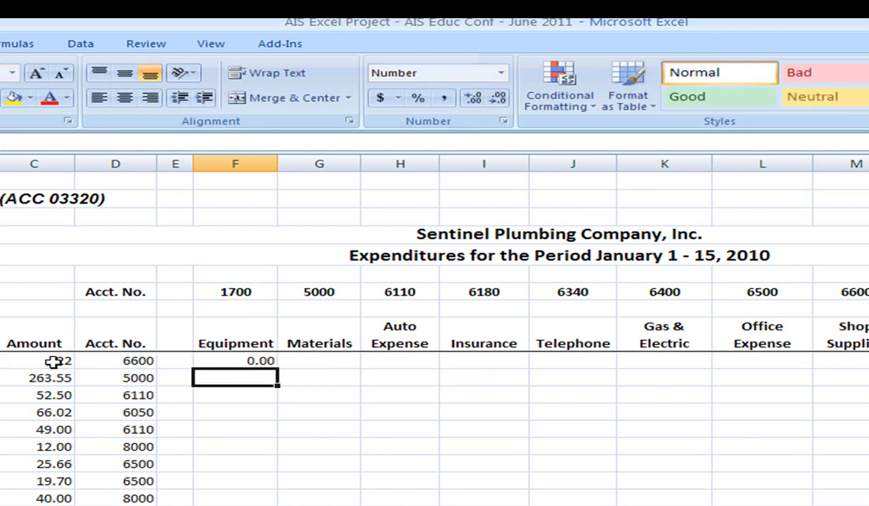
Step: Change the F10 formula to mixed references so it reads =IF($D10=F$7,$C10,0)
left_click(236, 361)
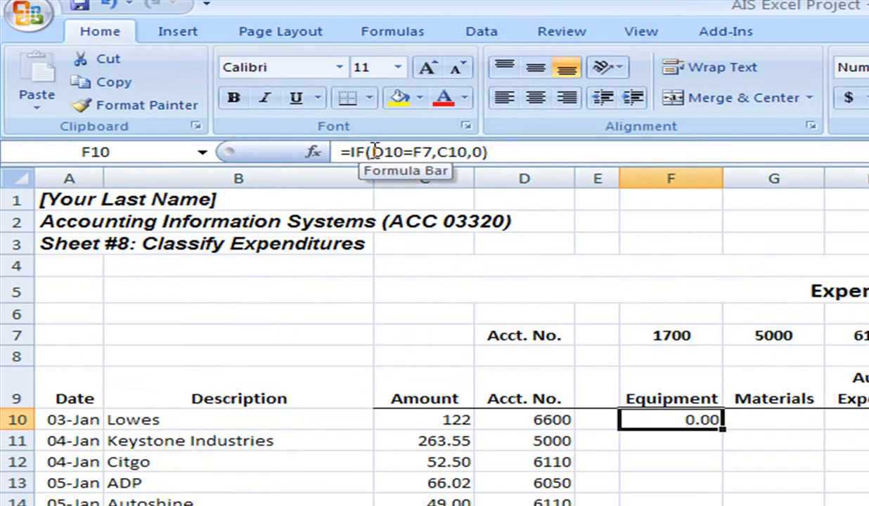
left_click(433, 152)
key("Left")
key("Left")
key("Left")
key("Left")
key("Left")
key("Left")
key("Left")
type("$")
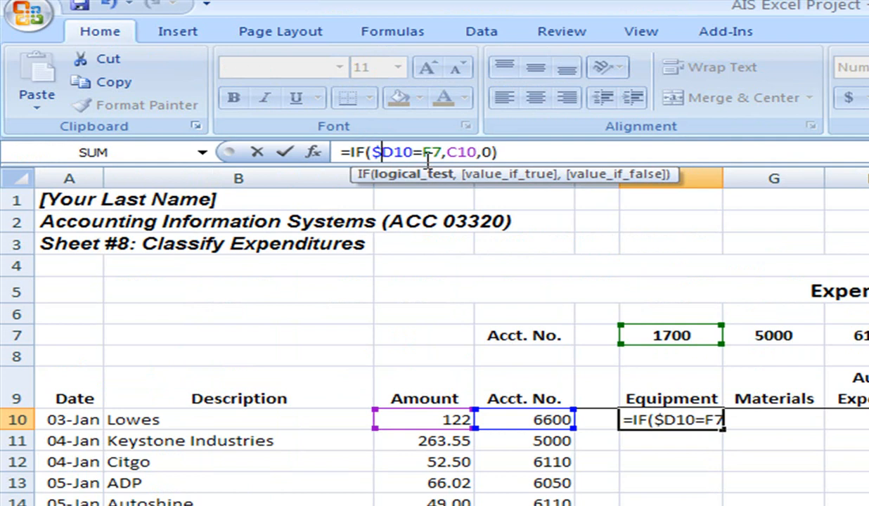
left_click(446, 151)
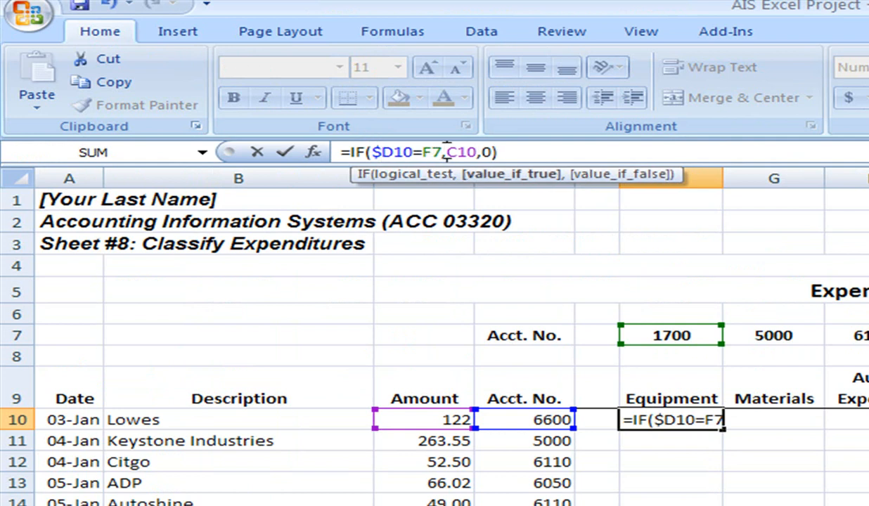
type("$")
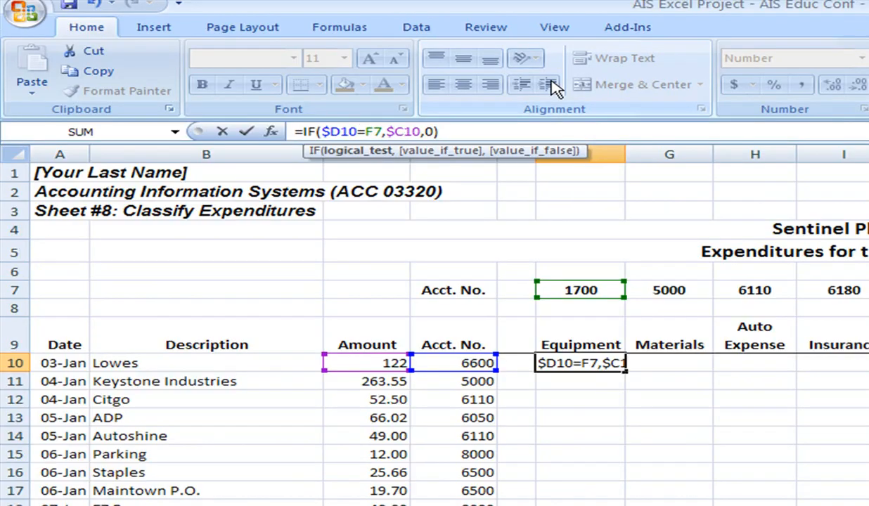
type("$")
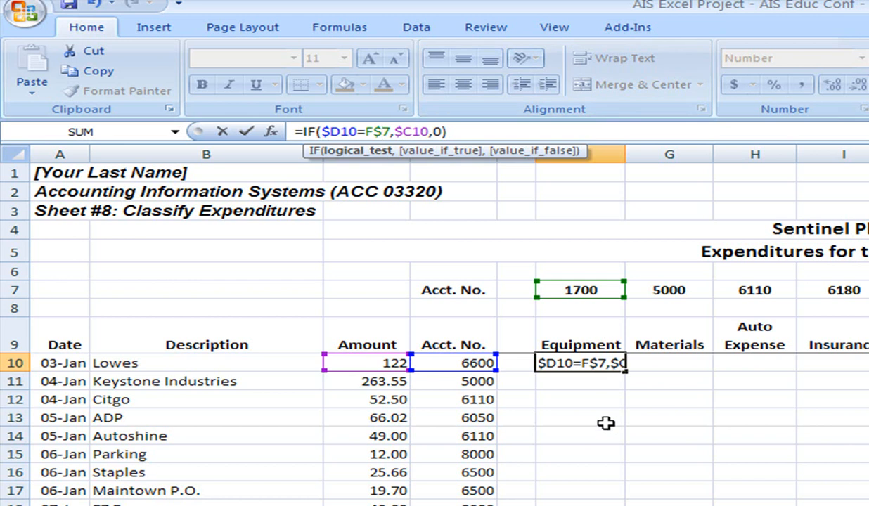
key("Return")
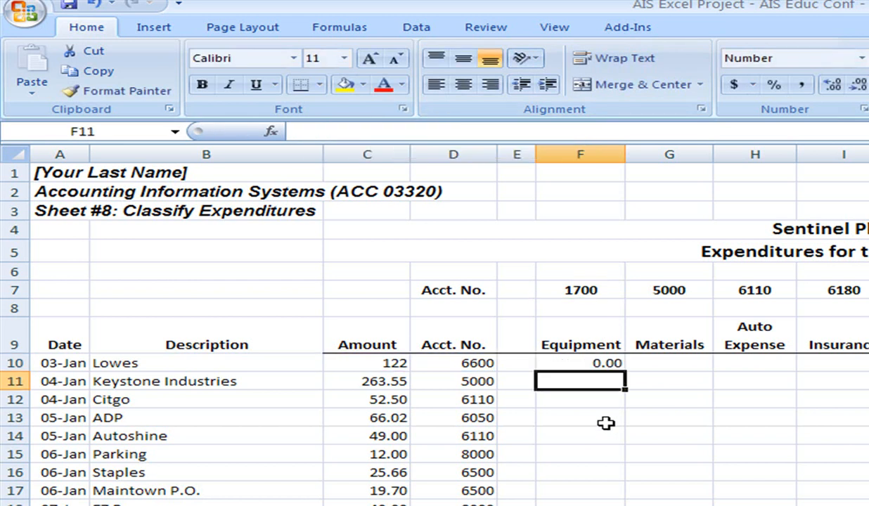
Step: Fill the F10 formula across row 10 through the Shop Supplies column and inspect the copy in M10
left_click(600, 363)
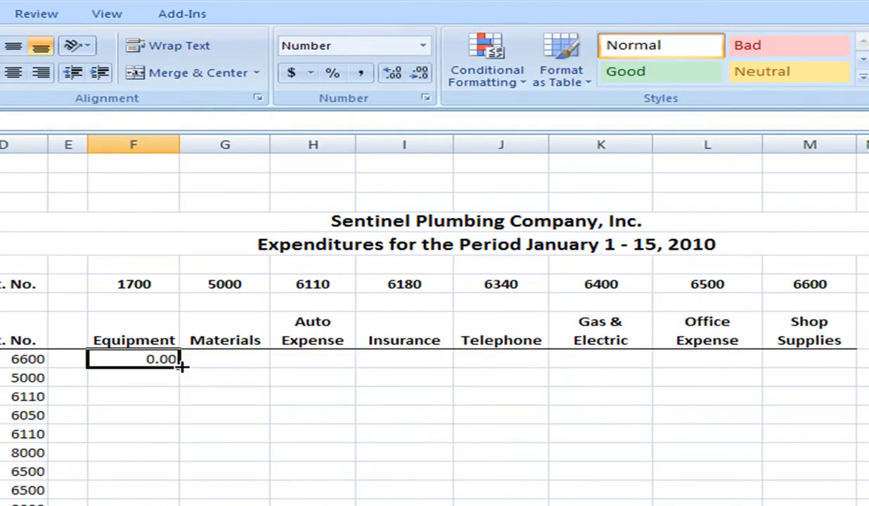
left_click_drag(629, 370, 868, 371)
left_click_drag(477, 367, 821, 370)
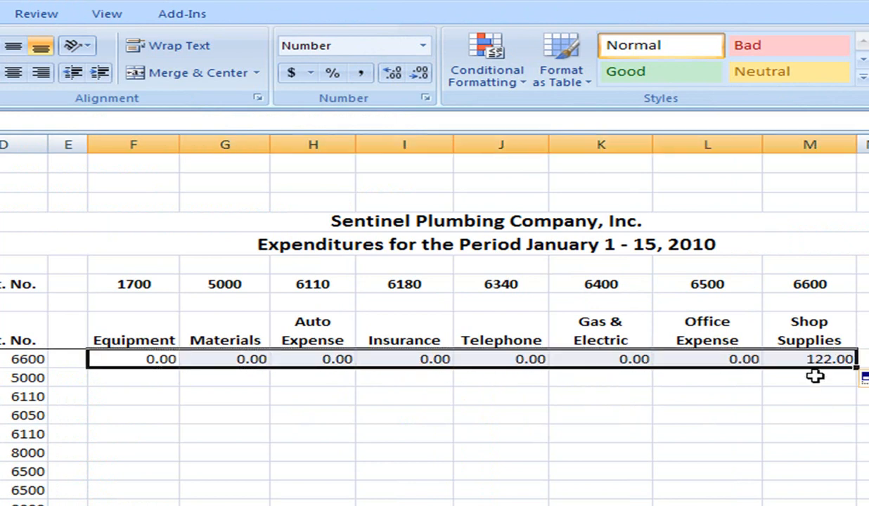
left_click(796, 361)
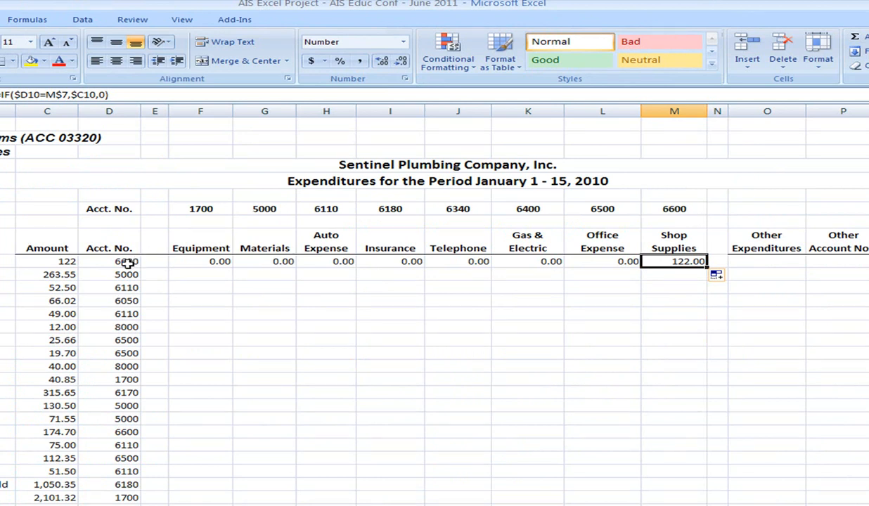
Step: Fill the row 10 formulas in columns F through M down to row 37, the last expenditure, and check the classified amounts
left_click(202, 260)
left_click_drag(202, 260, 676, 460)
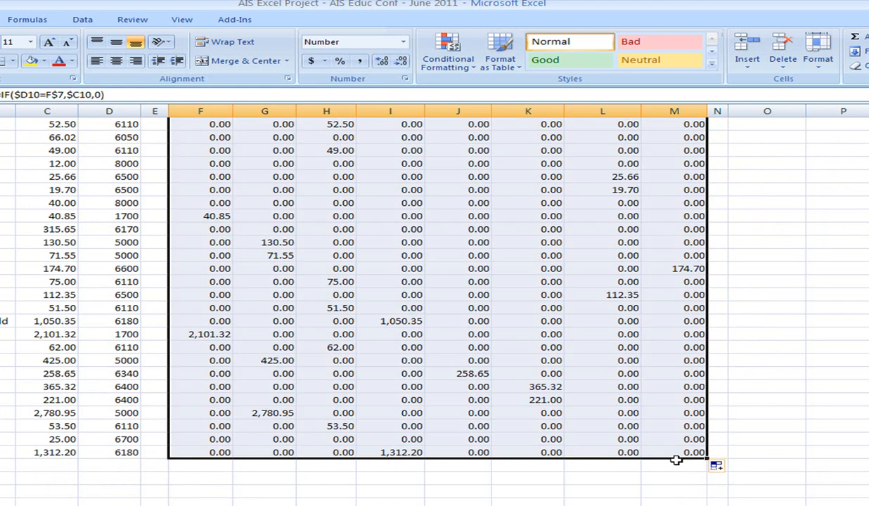
scroll(649, 329, "up", 3)
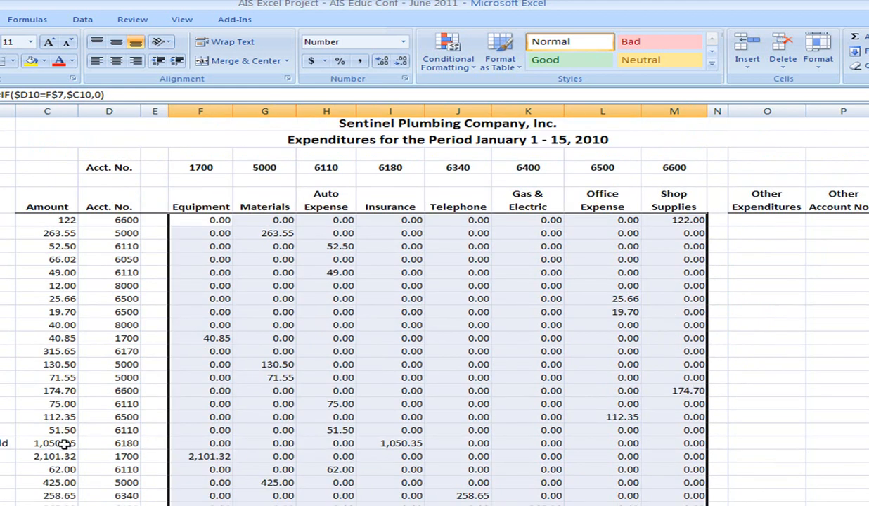
left_click(384, 443)
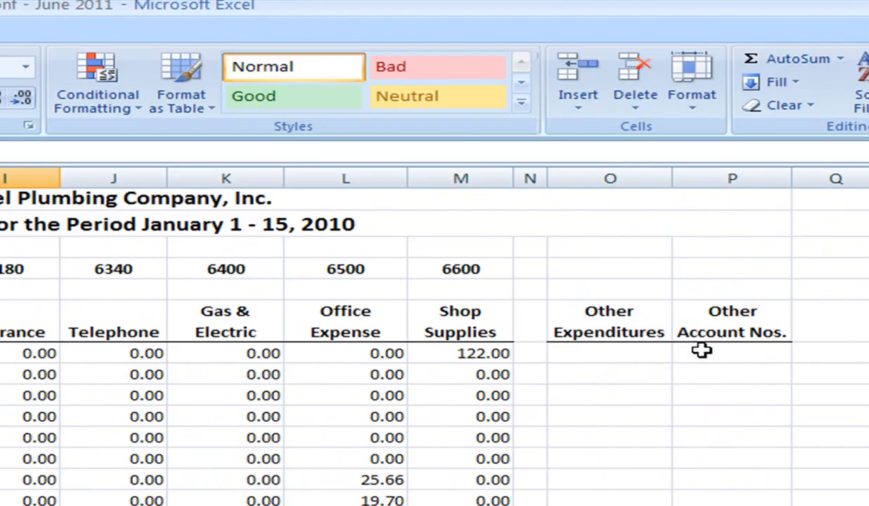
Step: Start an IF formula in P10 under Other Account Nos. that returns 0 when D10 equals F7
left_click(702, 350)
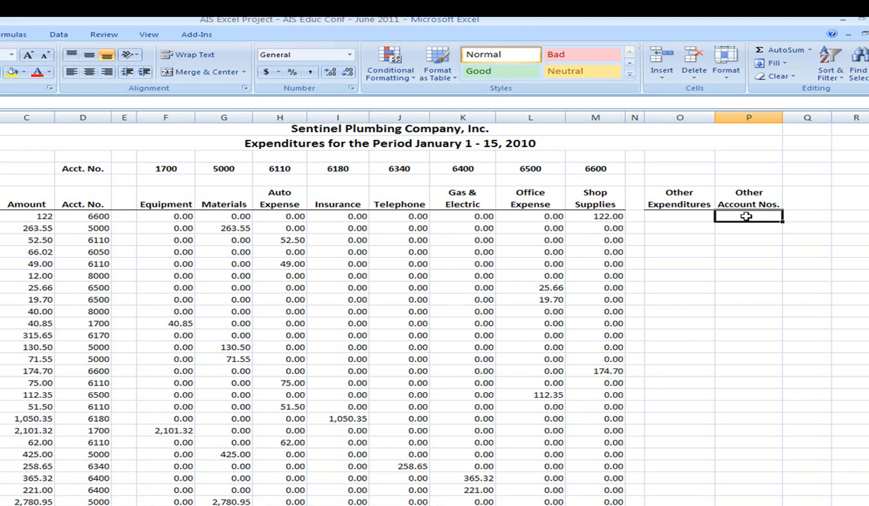
type("=")
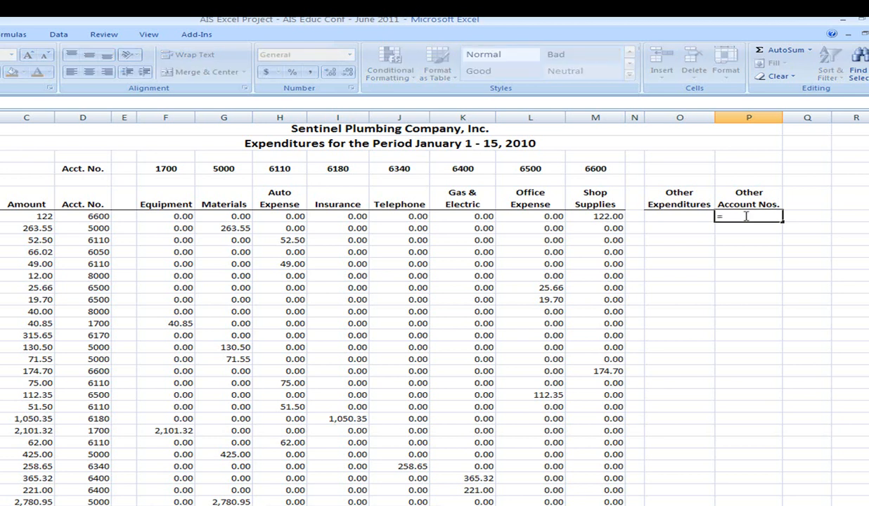
type("if(")
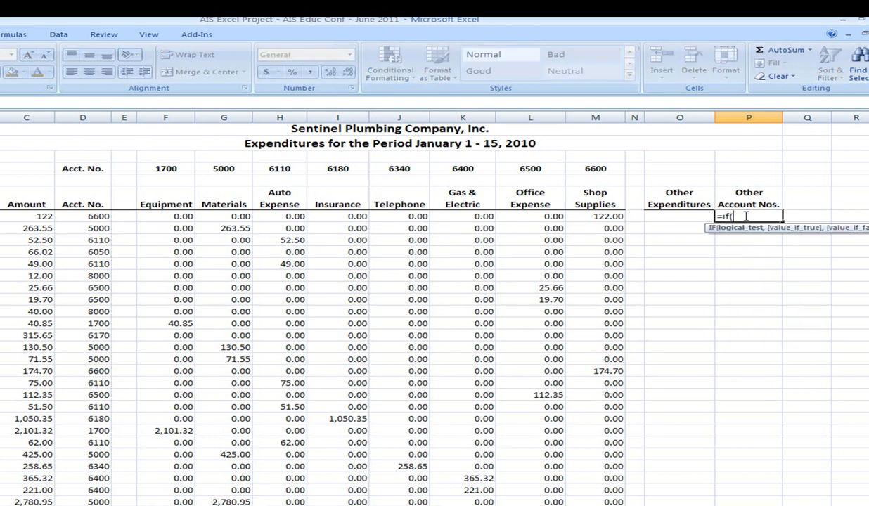
left_click(83, 217)
type("=")
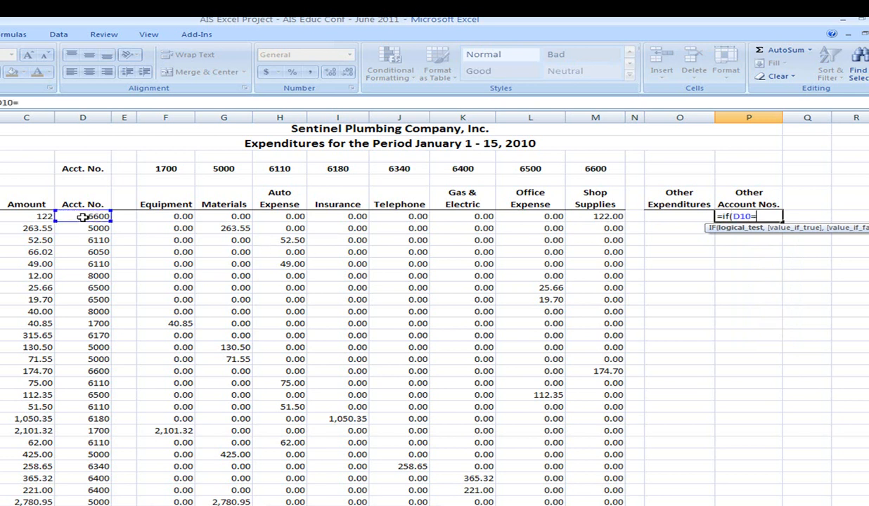
left_click(170, 170)
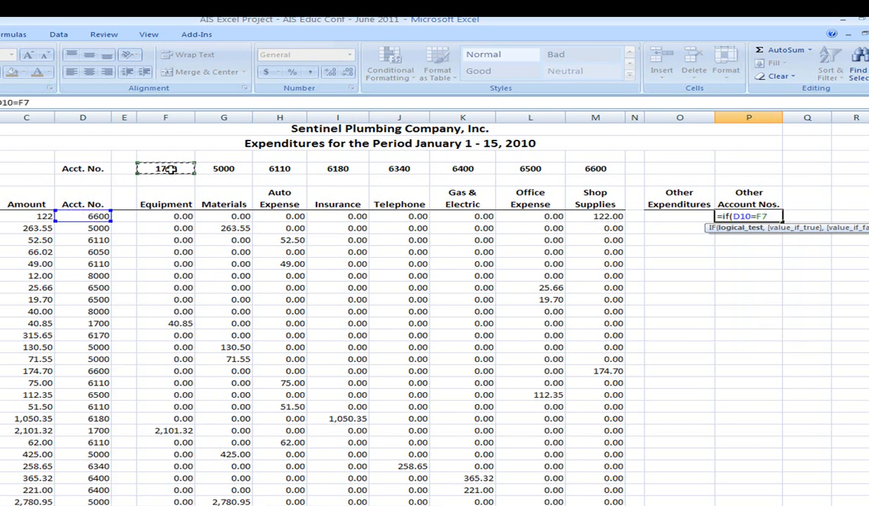
type(",")
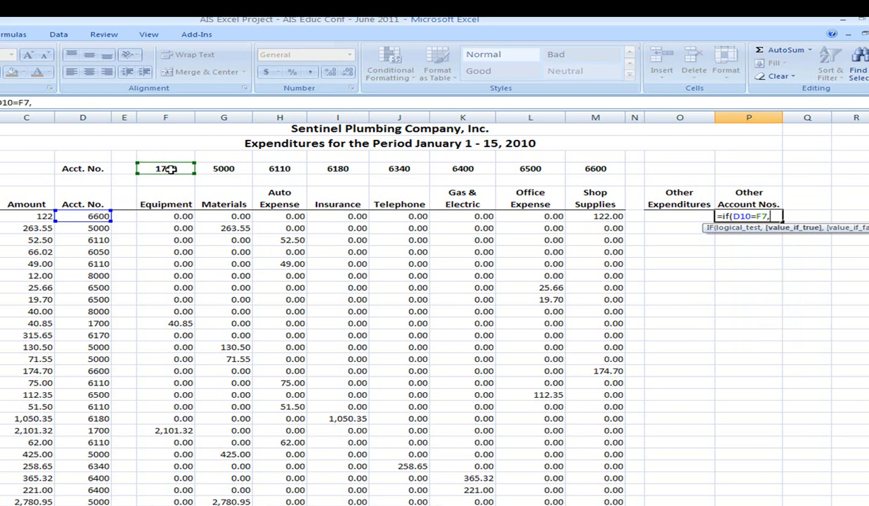
type("0")
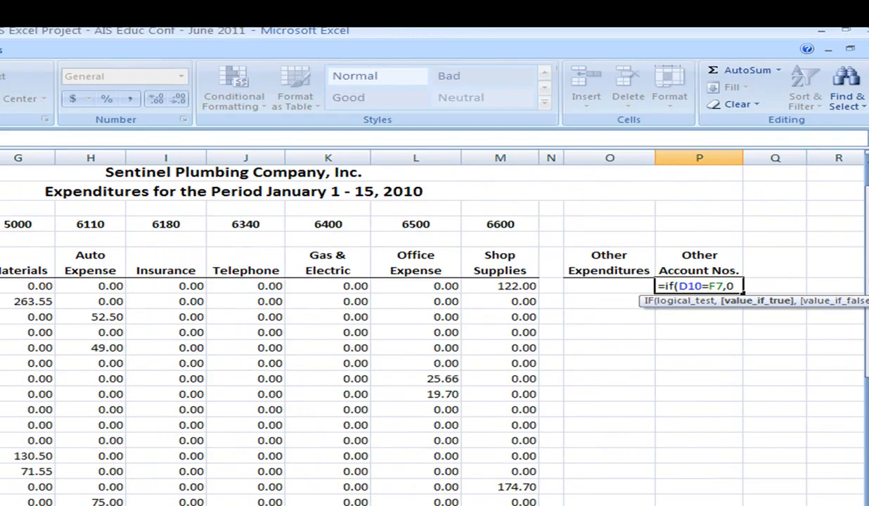
type(",")
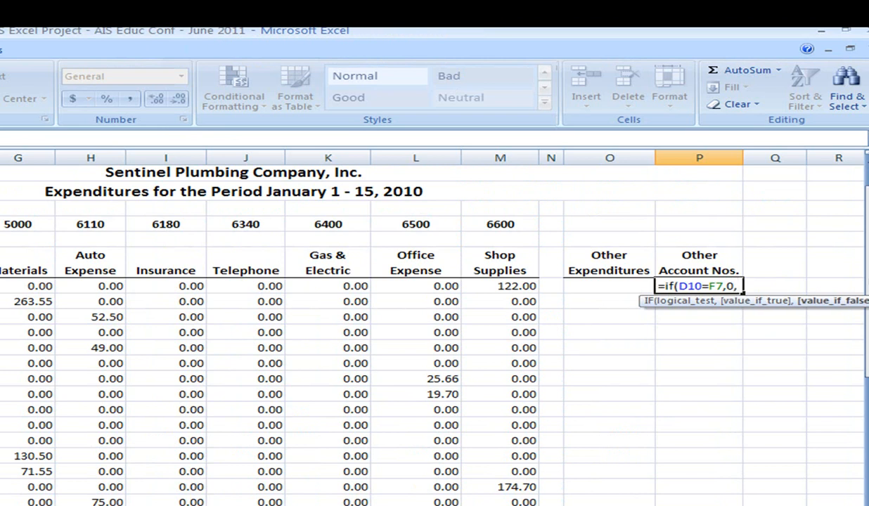
Step: Nest a second IF in the P10 formula's false argument that returns 0 when D10 equals G7
type("if")
type("(")
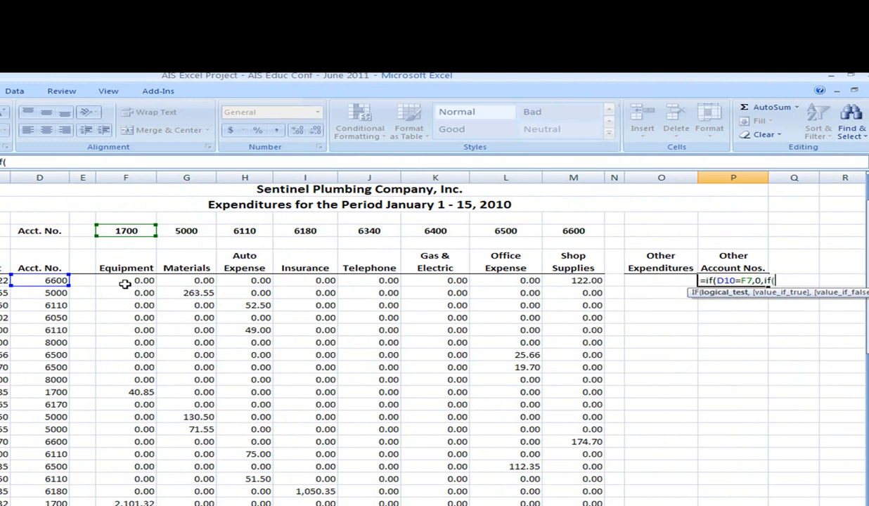
left_click(55, 280)
type("=")
left_click(188, 231)
type(",")
type("0=G7,0,")
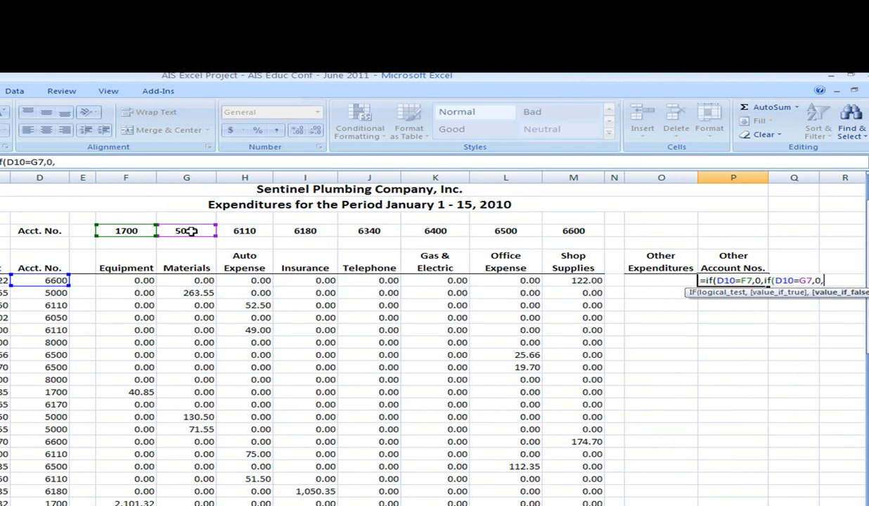
Step: Nest a third IF in the P10 formula's false argument that returns 0 when D10 equals H7
type("if")
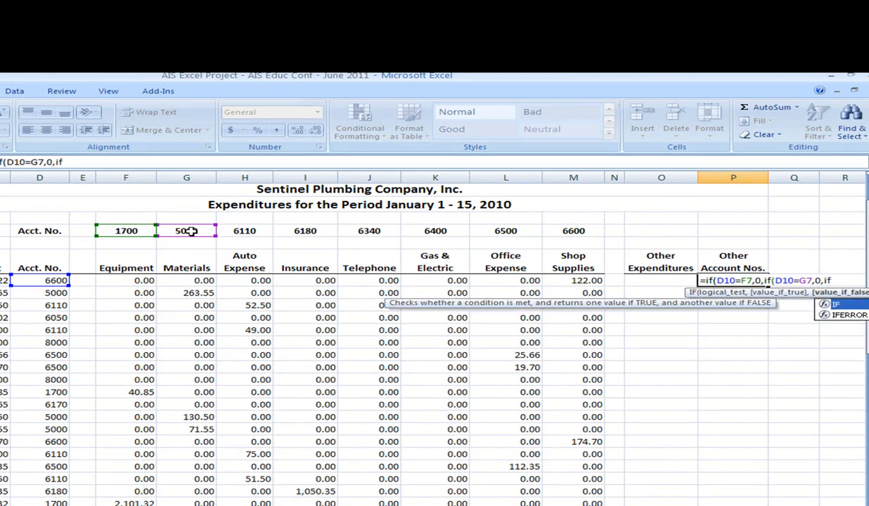
type("(")
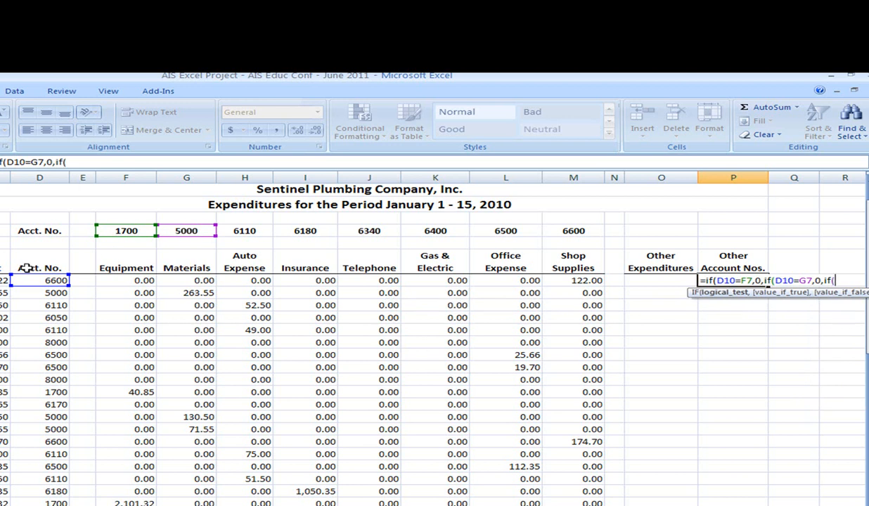
left_click(34, 279)
type("=")
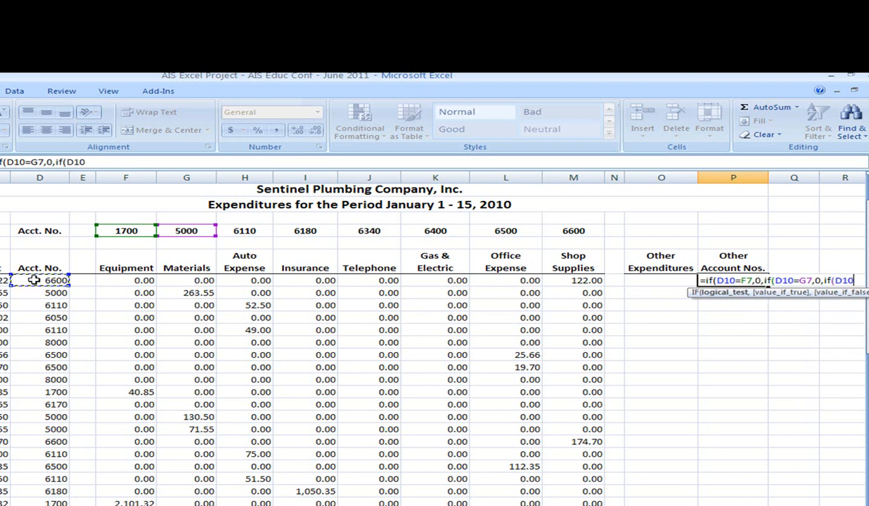
left_click(238, 230)
type(",0,")
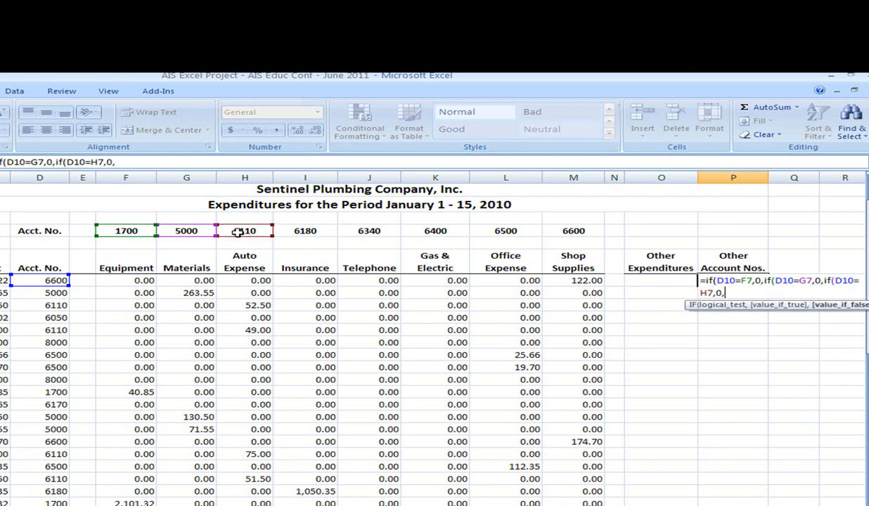
Step: Nest a fourth IF in the P10 formula that returns 0 when D10 equals I7
type("if")
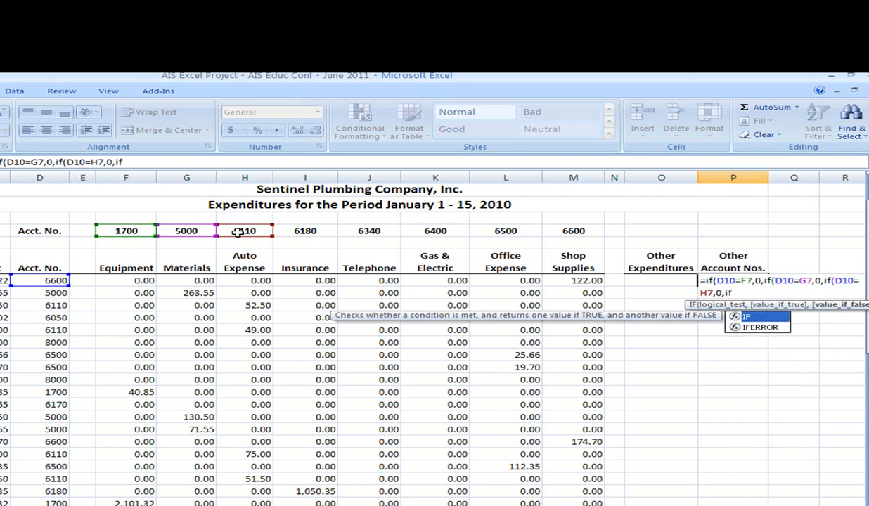
type("(")
left_click(61, 280)
type("=")
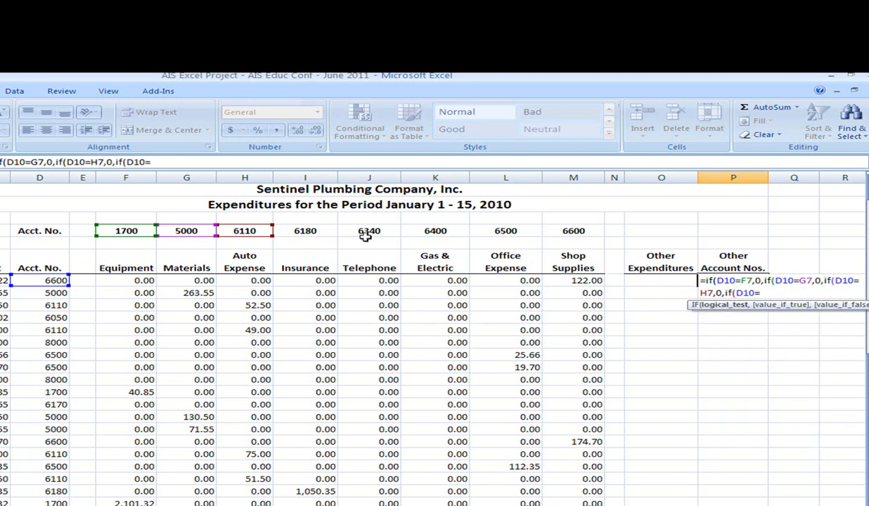
left_click(318, 231)
type(",0,")
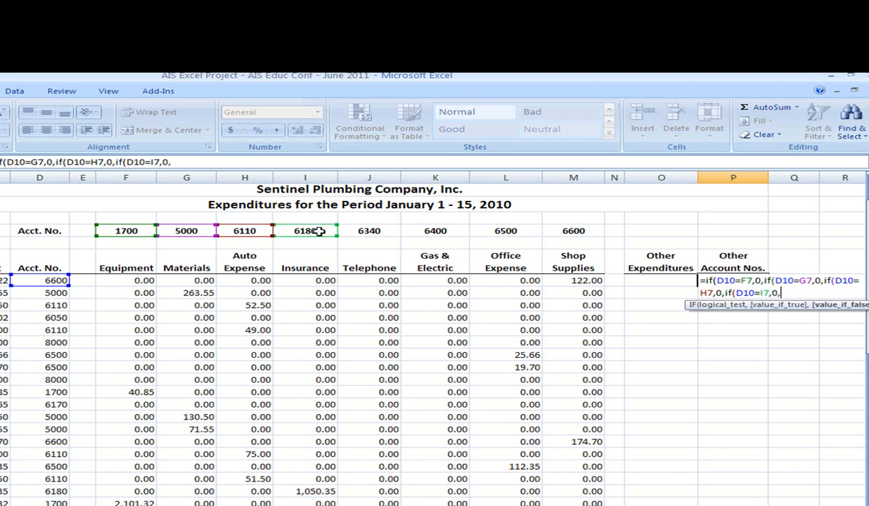
Step: Nest a fifth IF in the P10 formula that returns 0 when D10 equals J7
type("if(")
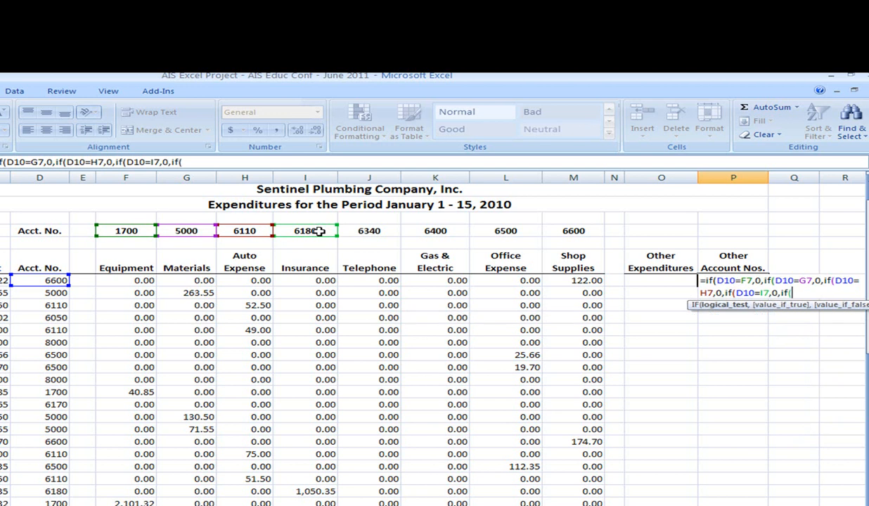
left_click(60, 281)
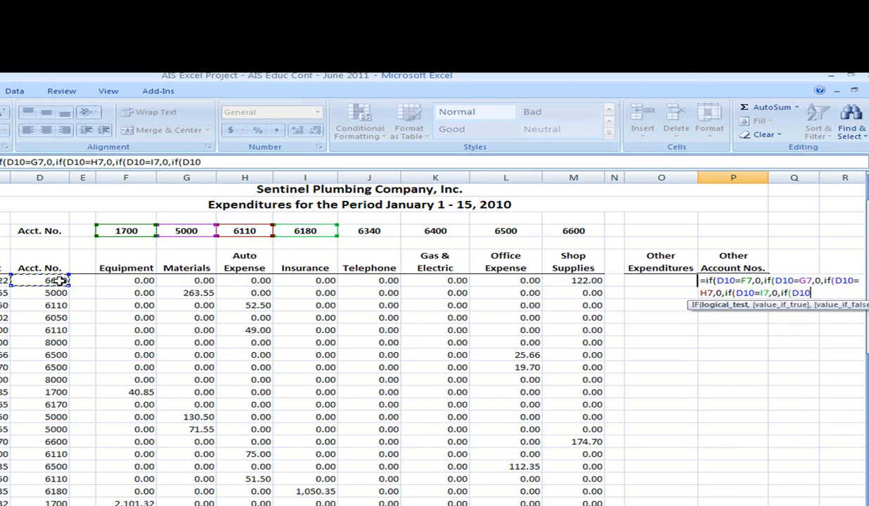
type("=")
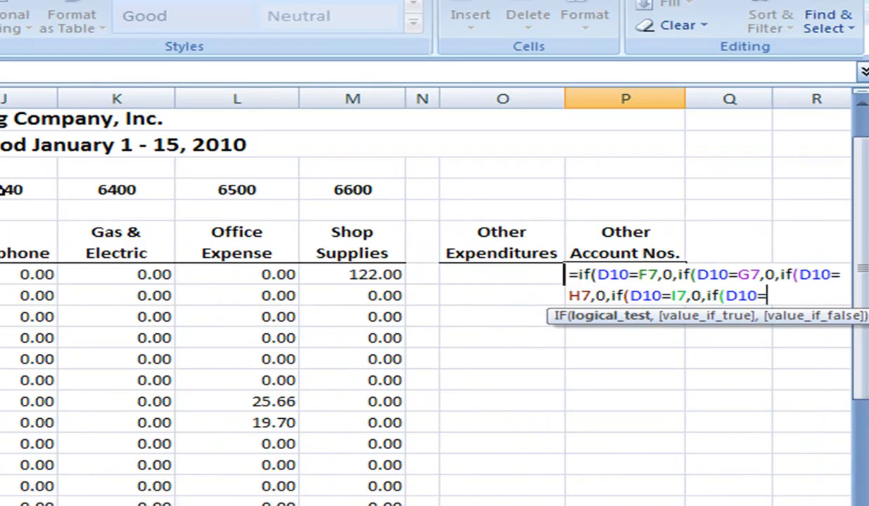
left_click(11, 187)
type(",0,")
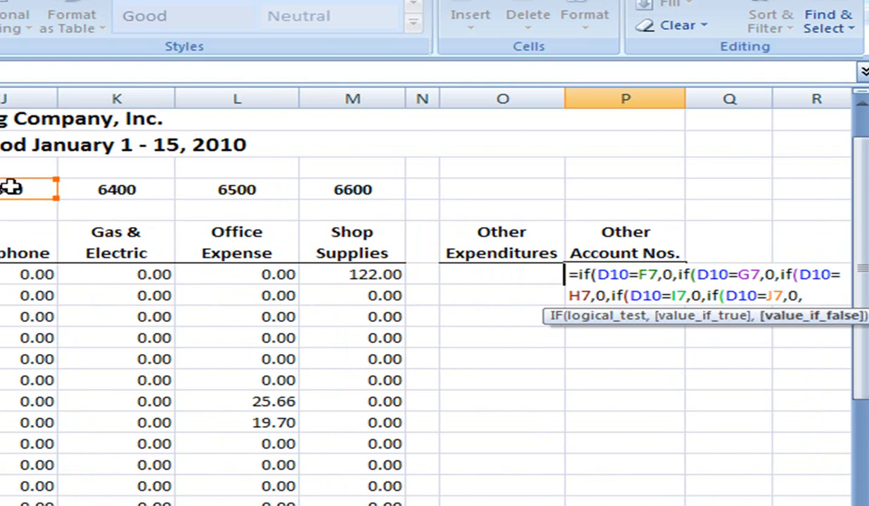
Step: Nest a sixth IF in the P10 formula that returns 0 when D10 equals K7
type("if")
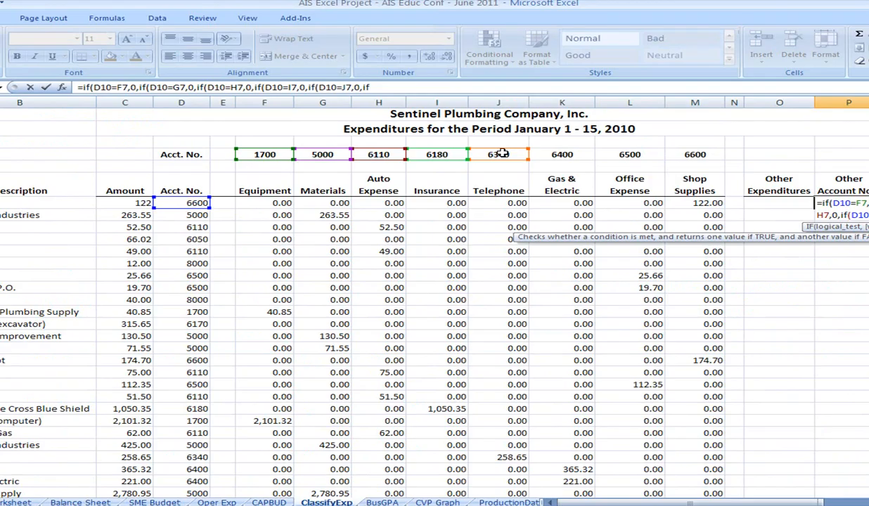
type("(")
left_click(199, 202)
type("=")
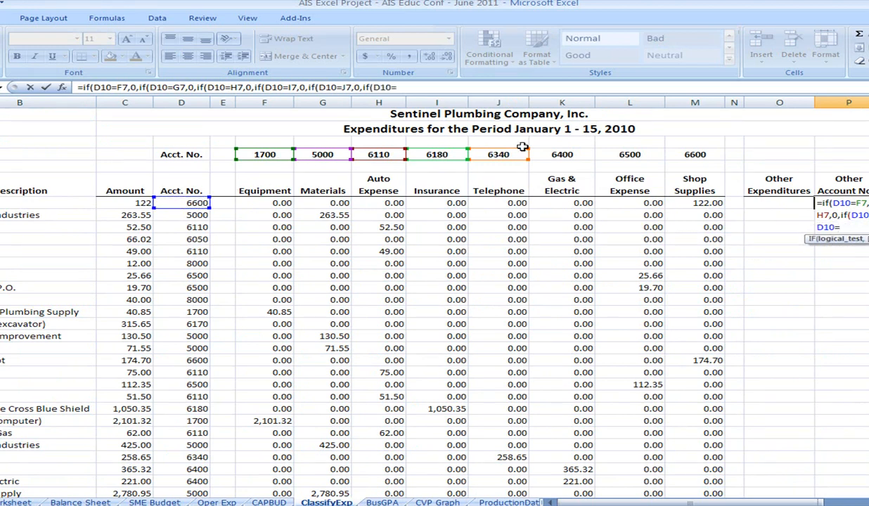
left_click(573, 154)
type(",0")
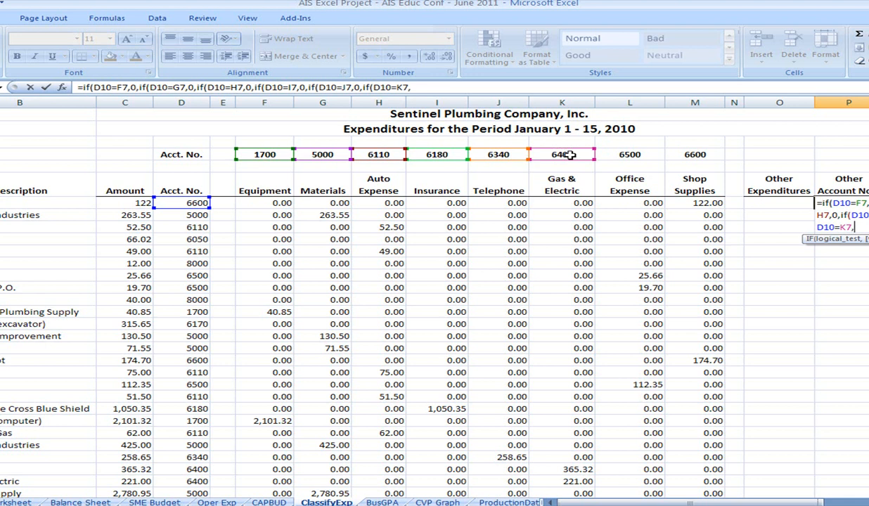
Step: Nest a seventh IF in the P10 formula that returns 0 when D10 equals L7
type(",if")
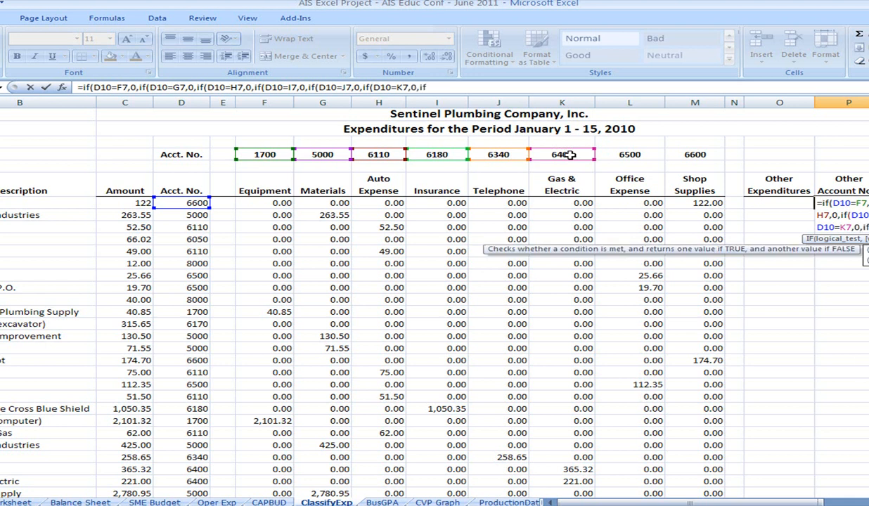
type("(")
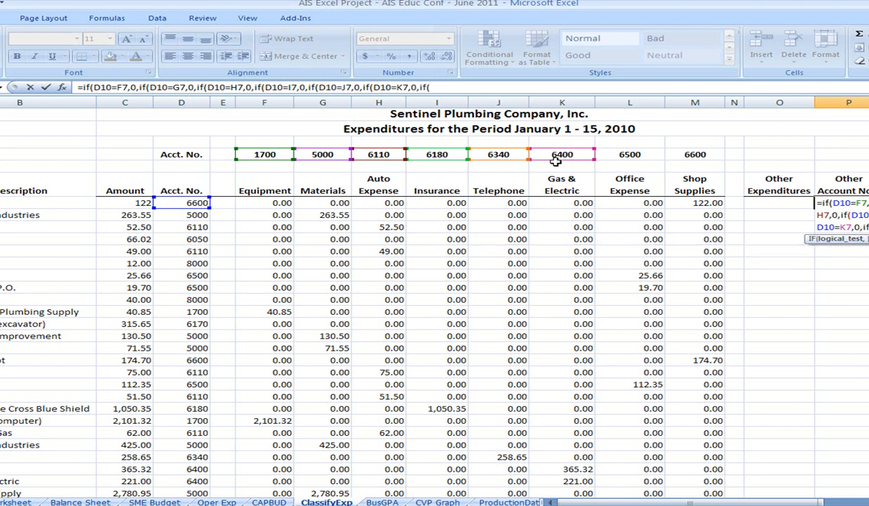
type("D10")
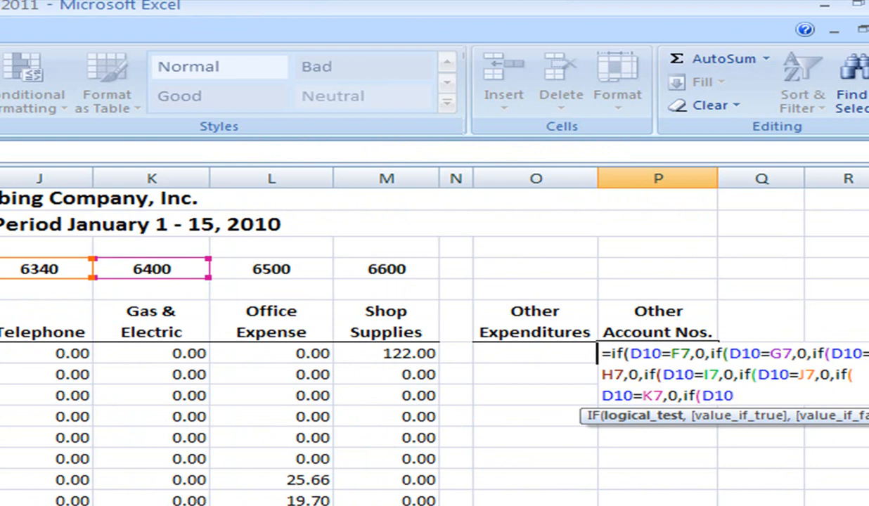
type("=")
left_click(262, 266)
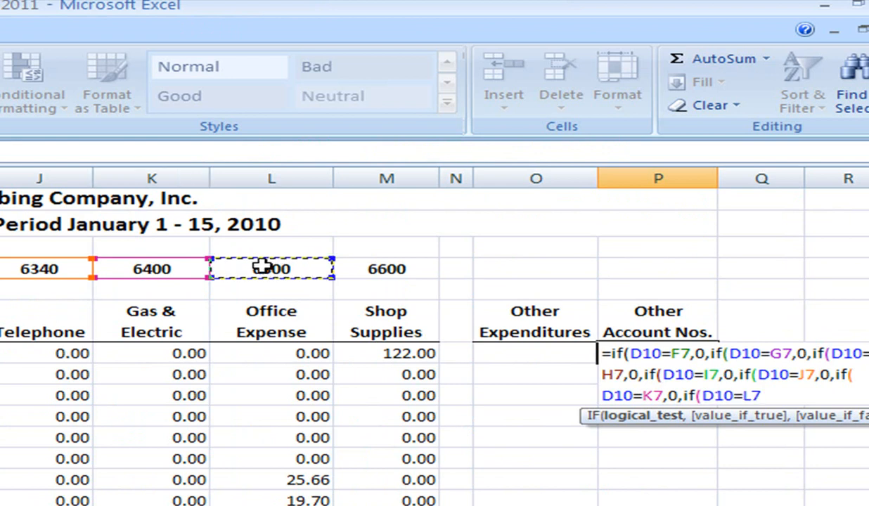
type(",0,if")
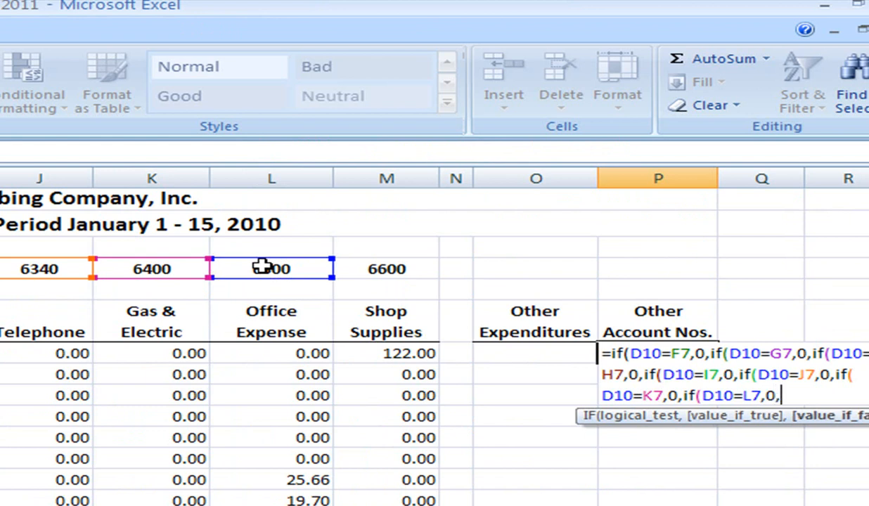
Step: Nest the eighth IF in the P10 formula, returning 0 when D10 equals M7
type("(")
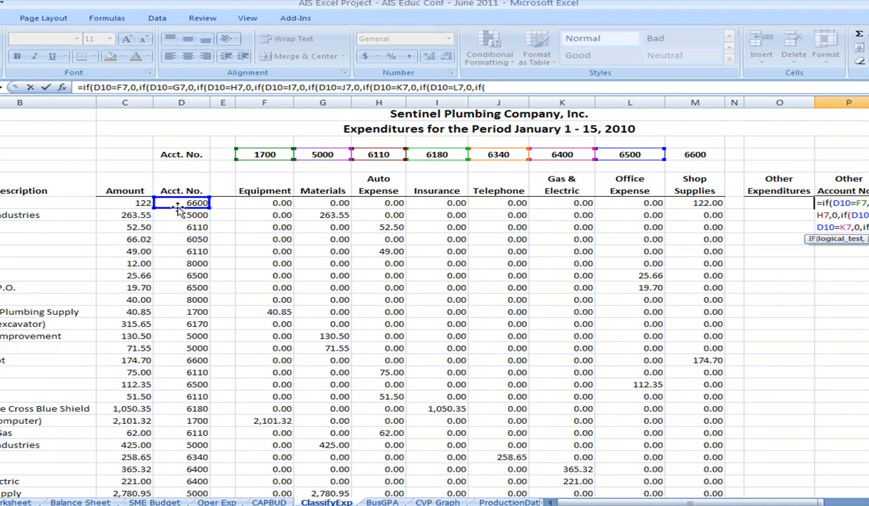
left_click(178, 203)
type("=")
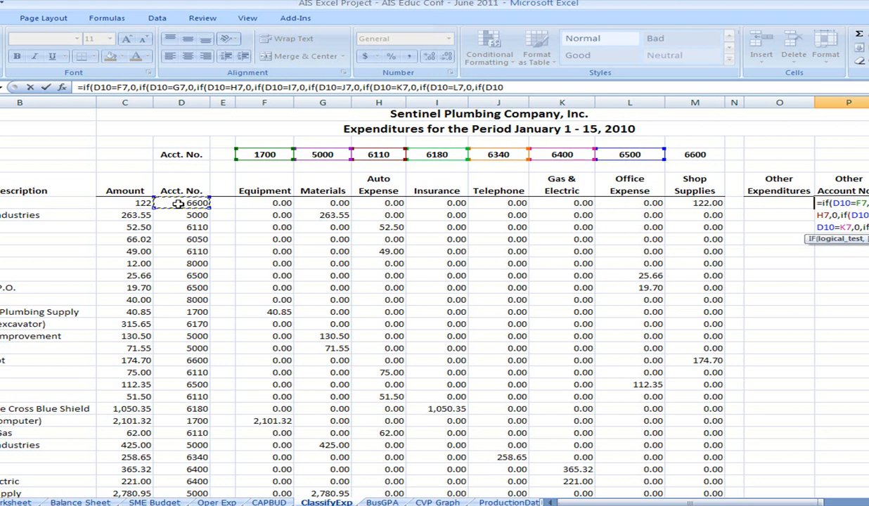
left_click(694, 153)
type(",0,")
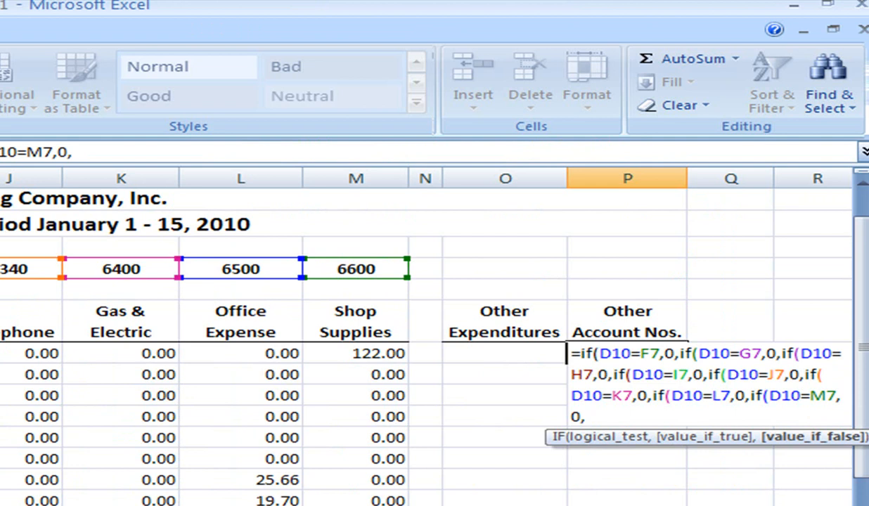
Step: Set D10 as the innermost IF's false value, close all eight parentheses and enter the P10 formula
type("D10")
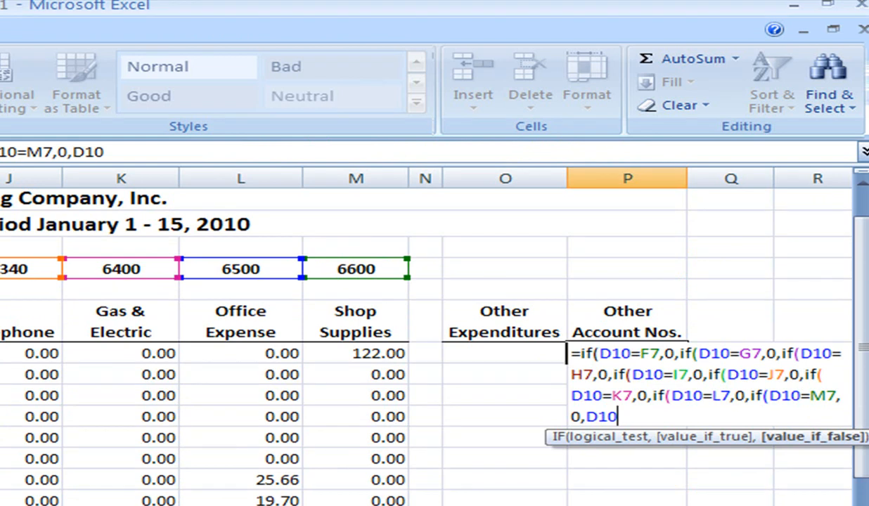
type(")")
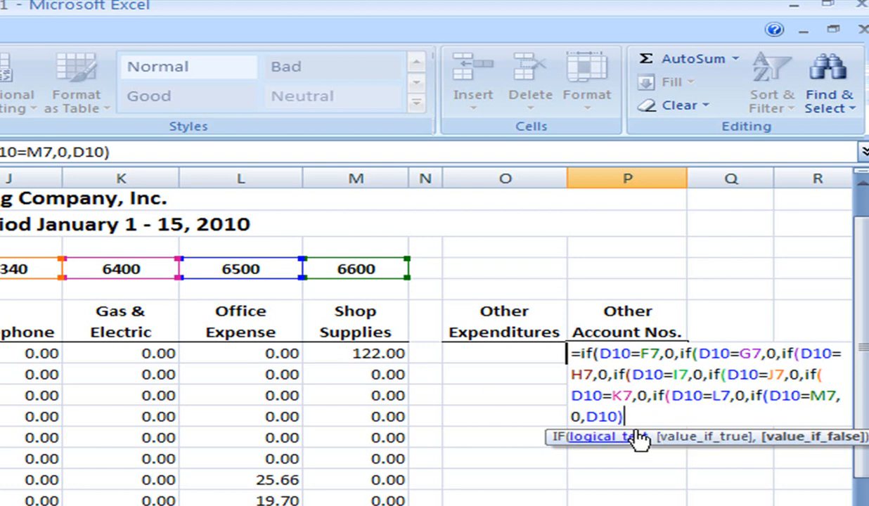
type("))")
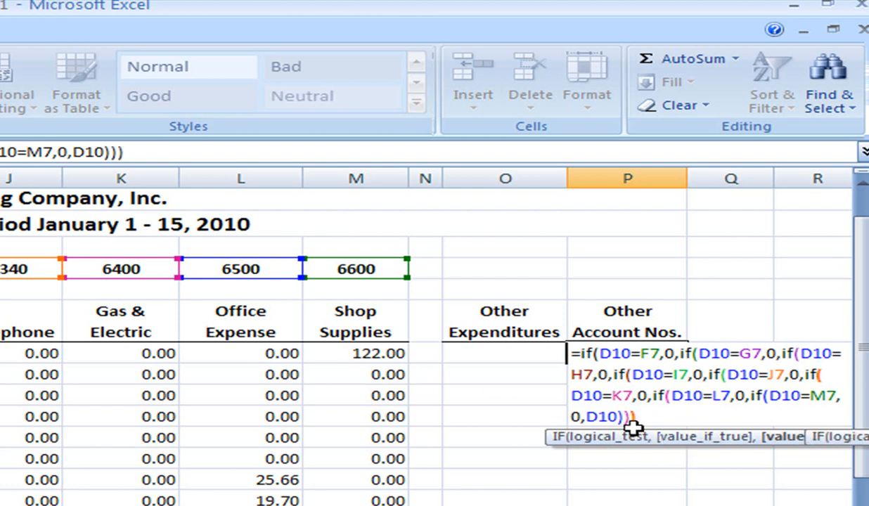
type("))")
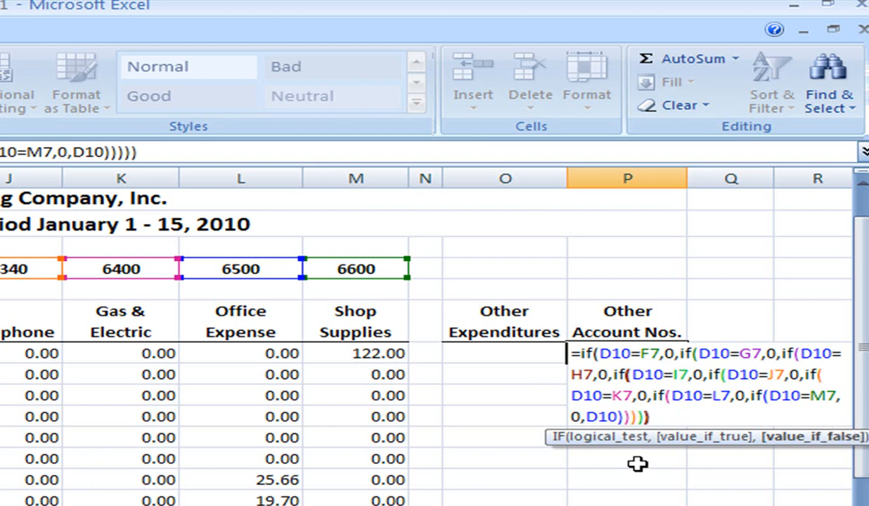
type("))")
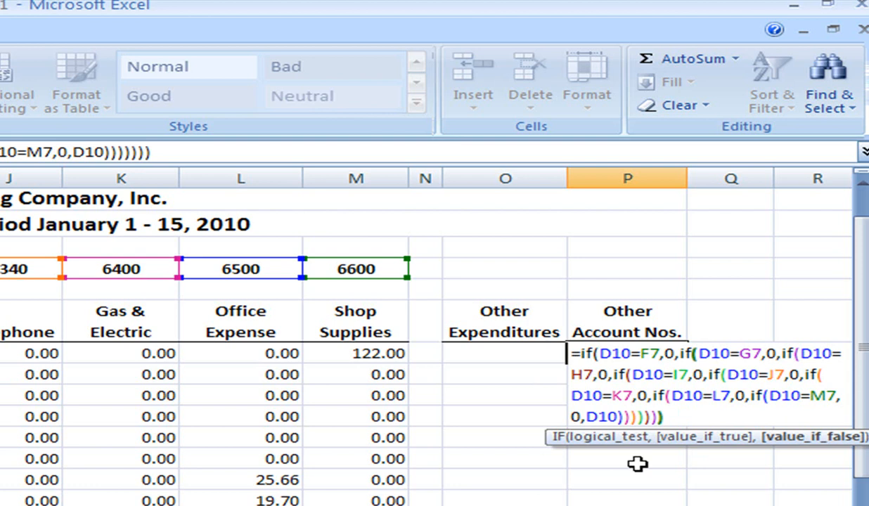
type("))")
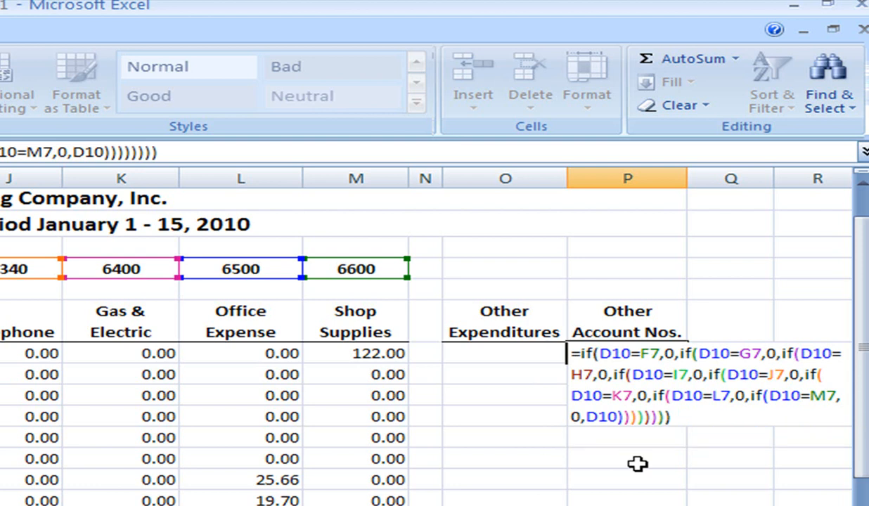
key("Return")
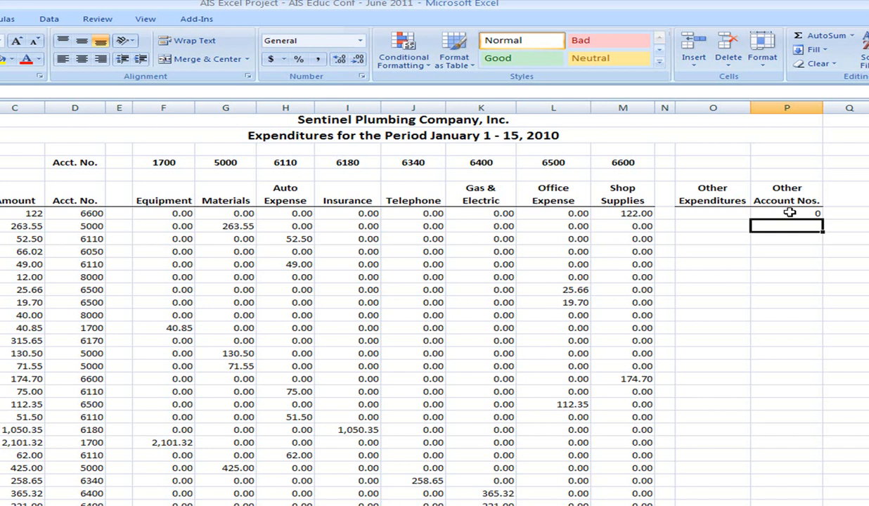
Step: Anchor row 7 in the first four heading references of the P10 formula as F$7, G$7, H$7 and I$7
left_click(633, 352)
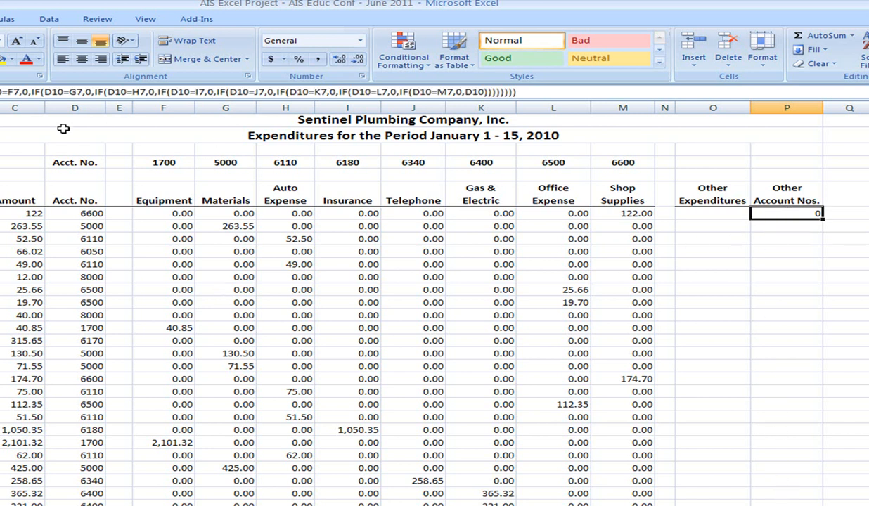
left_click(10, 88)
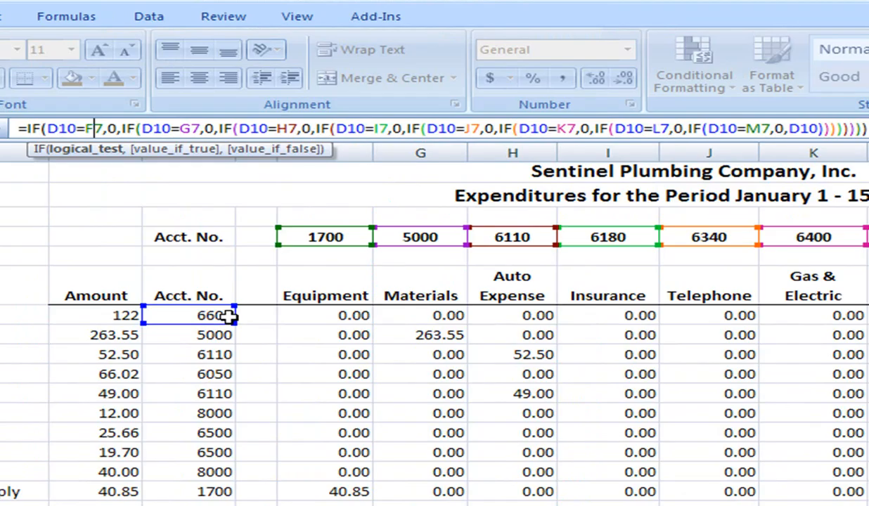
type("$")
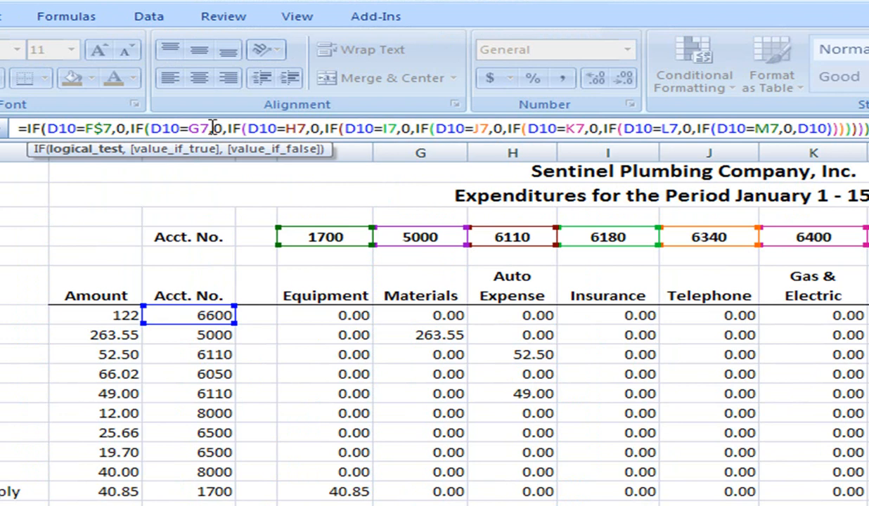
left_click(211, 127)
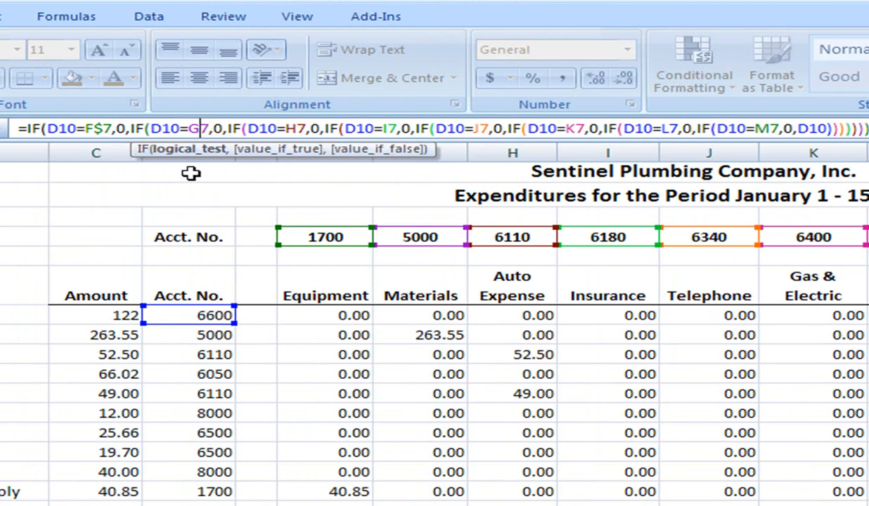
type("$")
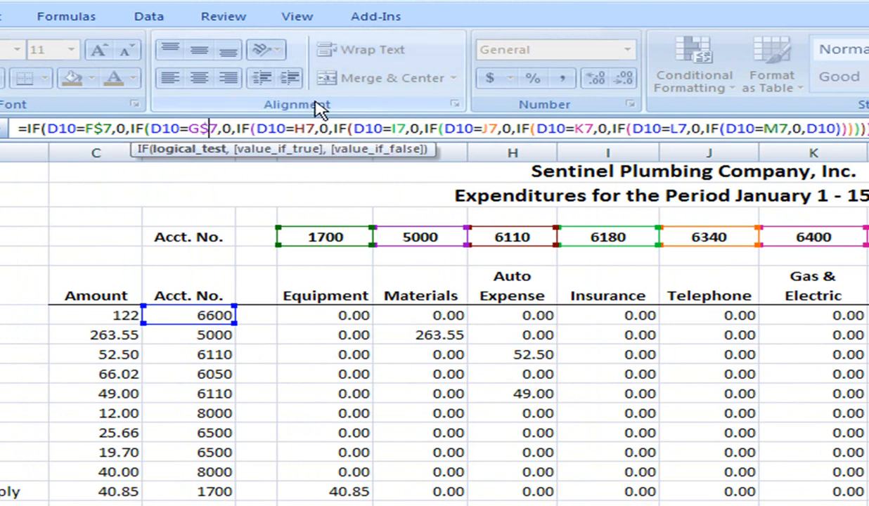
left_click(305, 130)
type("$")
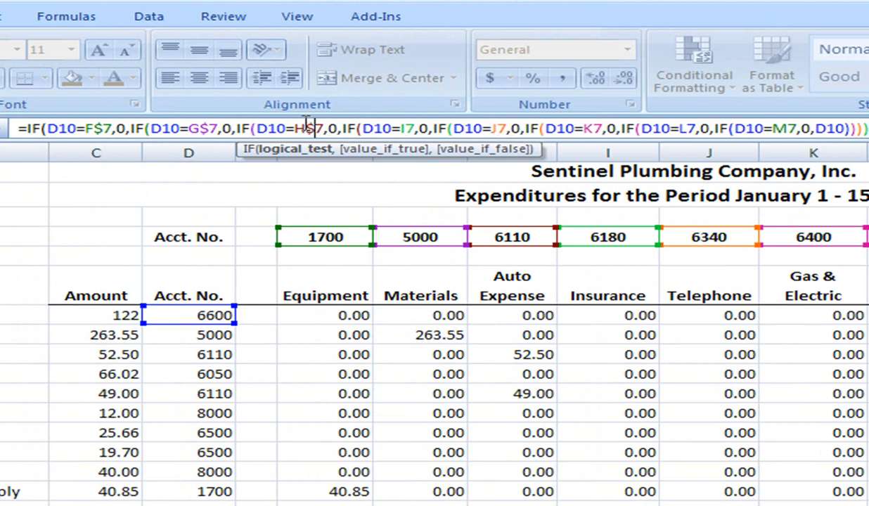
left_click(406, 129)
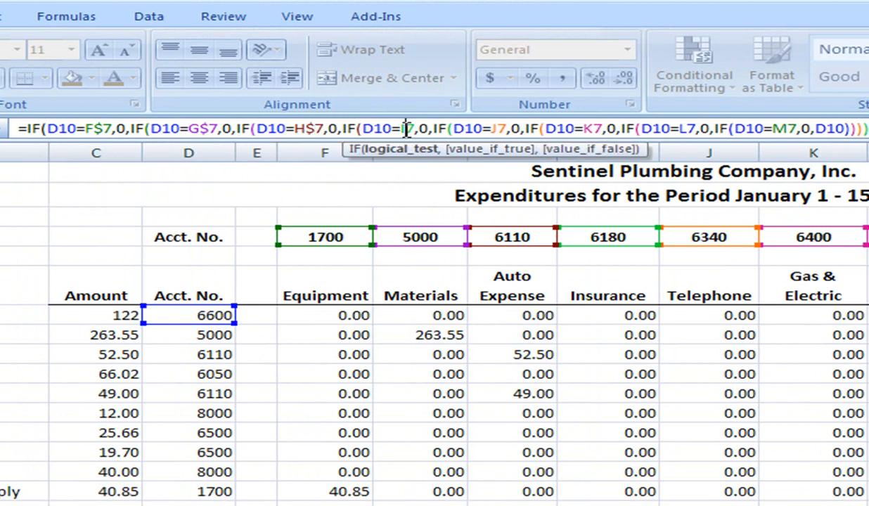
type("$")
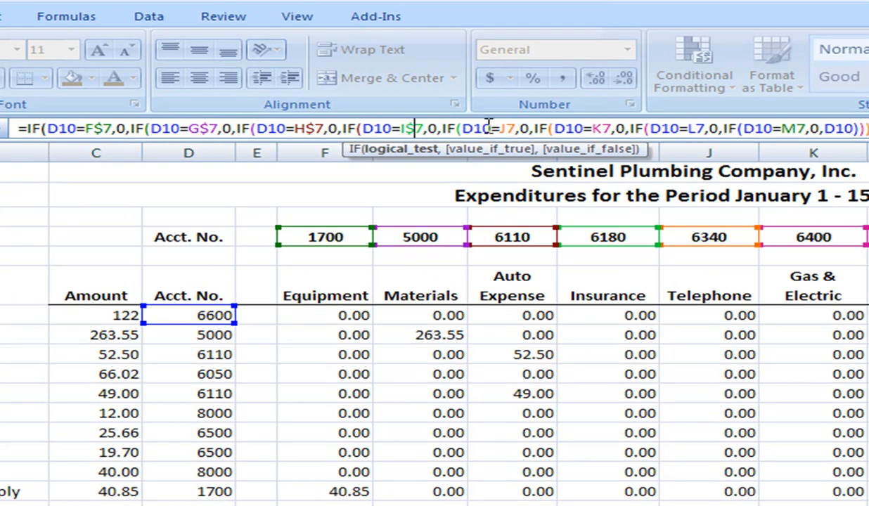
Step: Anchor row 7 in the remaining references as J$7, K$7, L$7 and M$7, and enter the revised P10 formula
left_click(506, 129)
type("$")
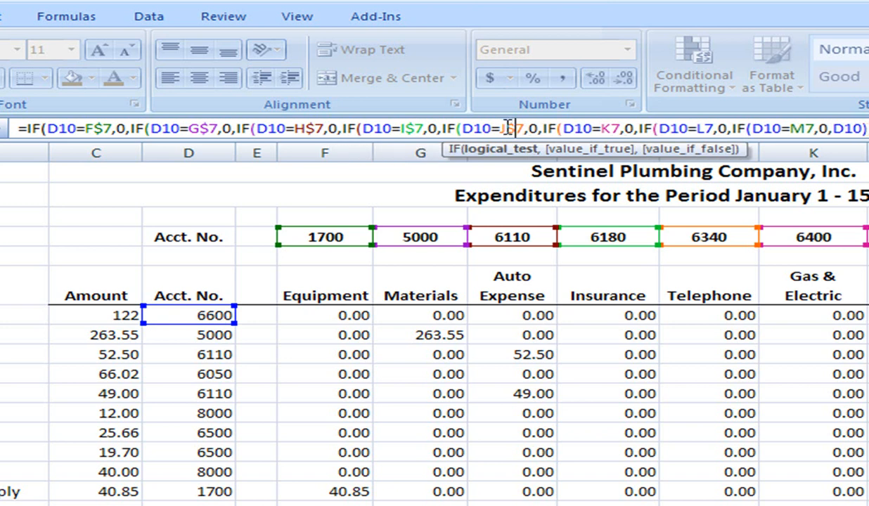
left_click(610, 128)
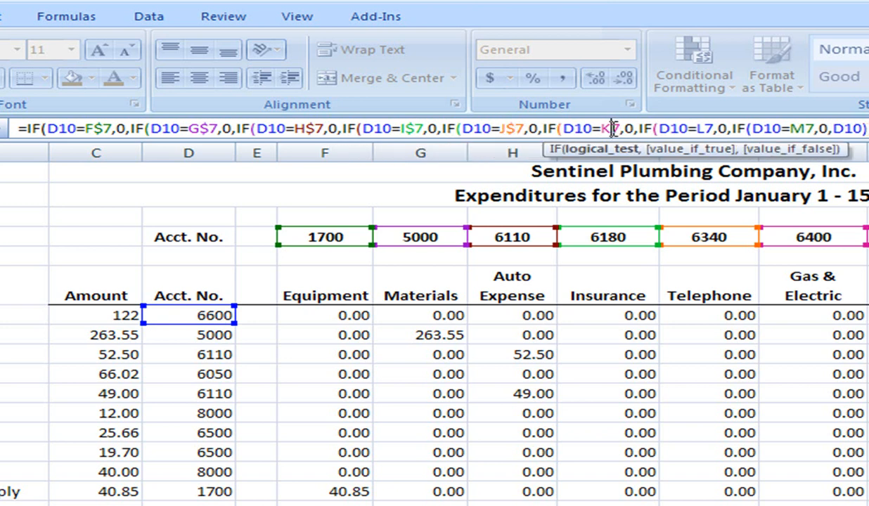
type("$")
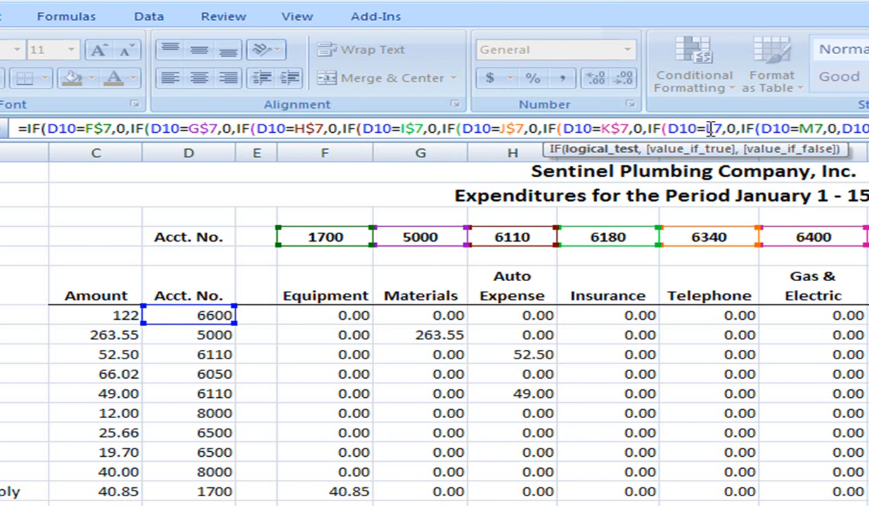
left_click(685, 129)
type("$")
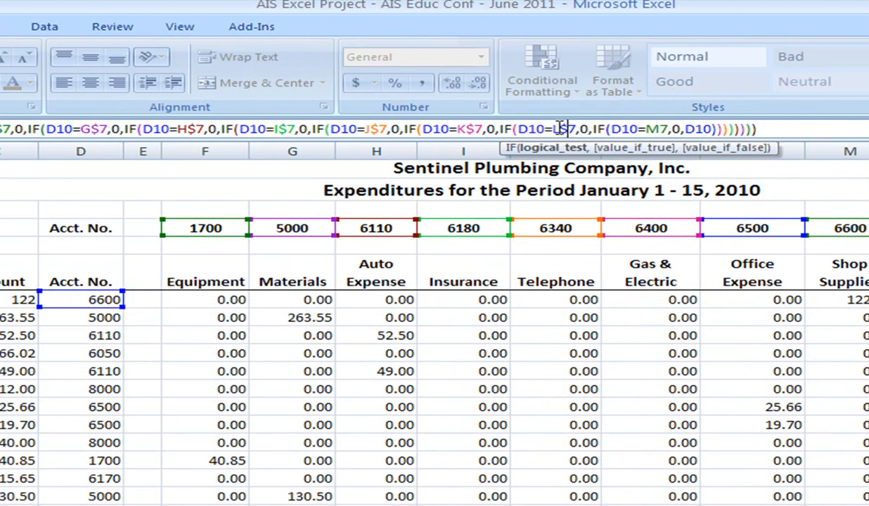
left_click(659, 128)
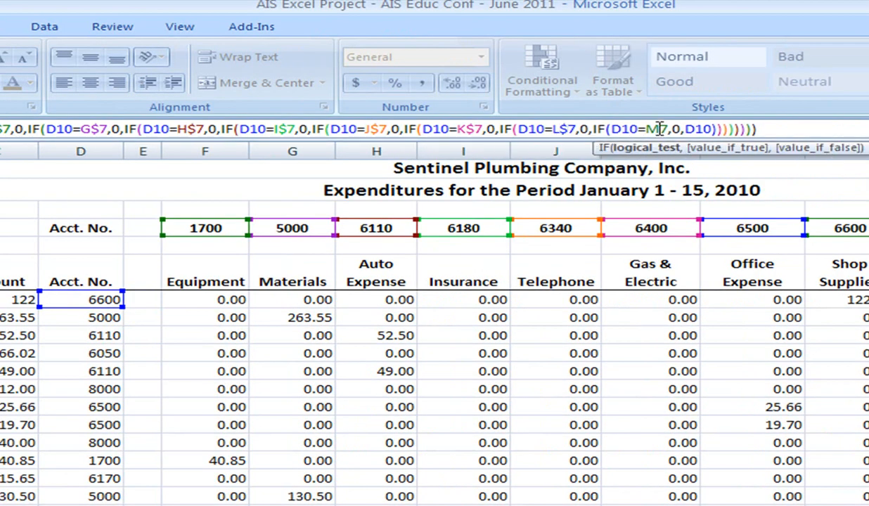
type("$")
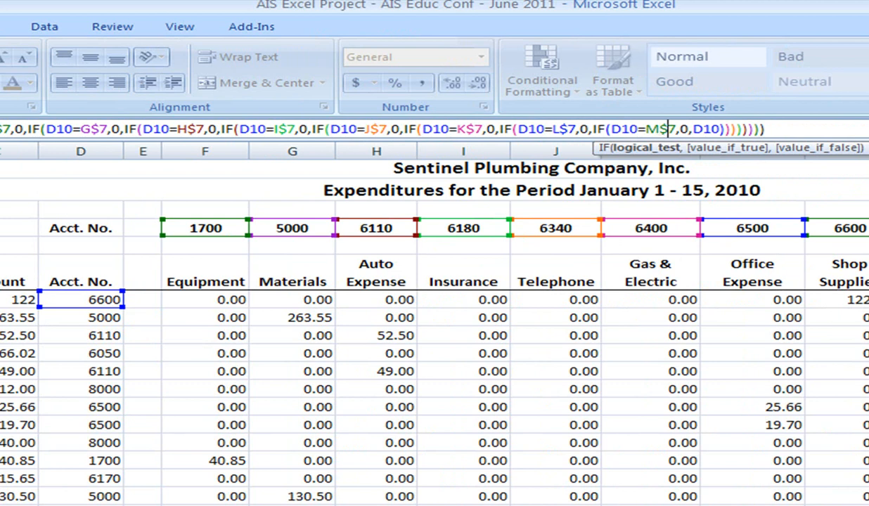
key("Return")
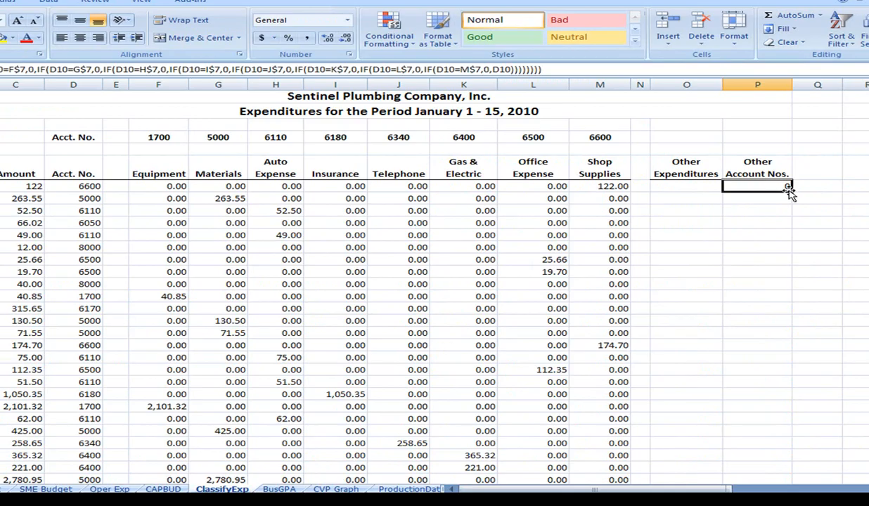
Step: Copy the P10 formula down through P37 and inspect the copied formulas in P13, P15, P20 and P36
left_click_drag(792, 189, 784, 412)
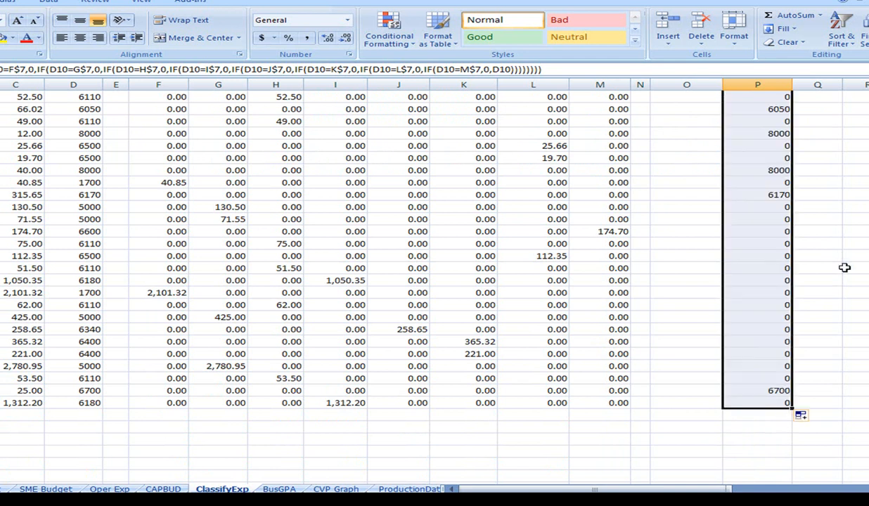
scroll(780, 242, "up", 2)
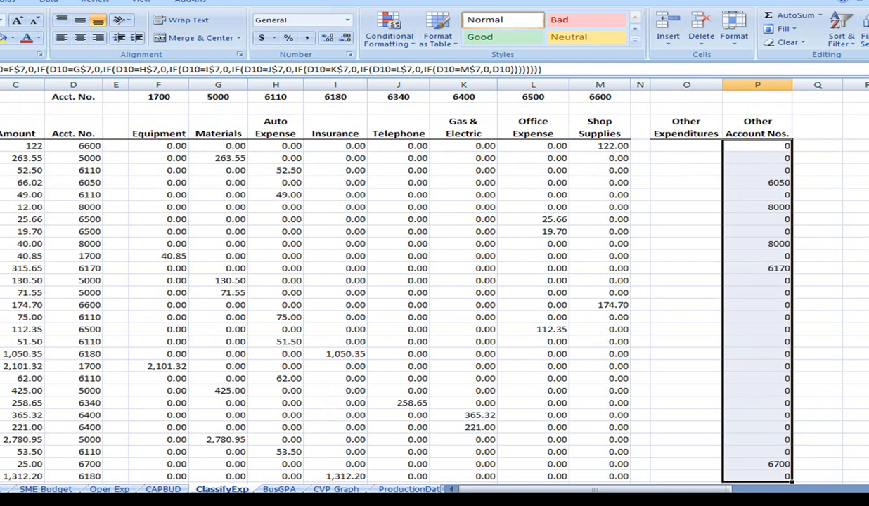
left_click(735, 180)
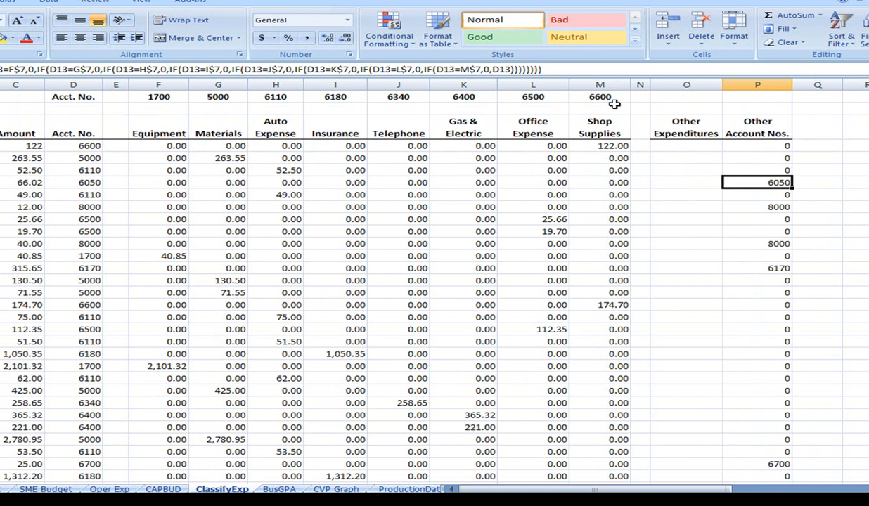
left_click(743, 208)
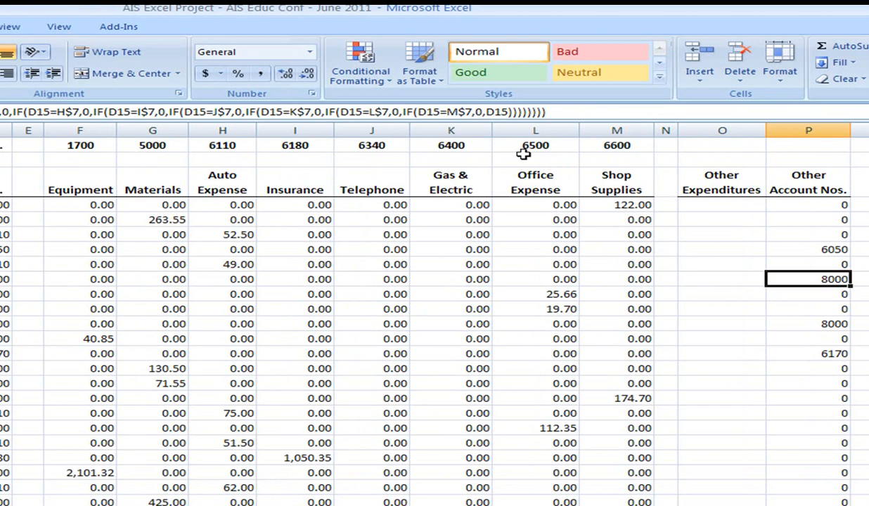
left_click(802, 353)
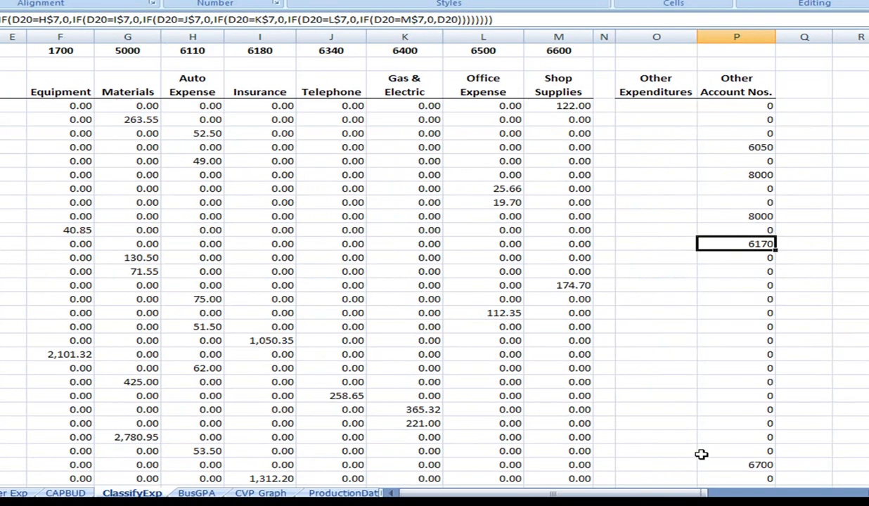
left_click(718, 464)
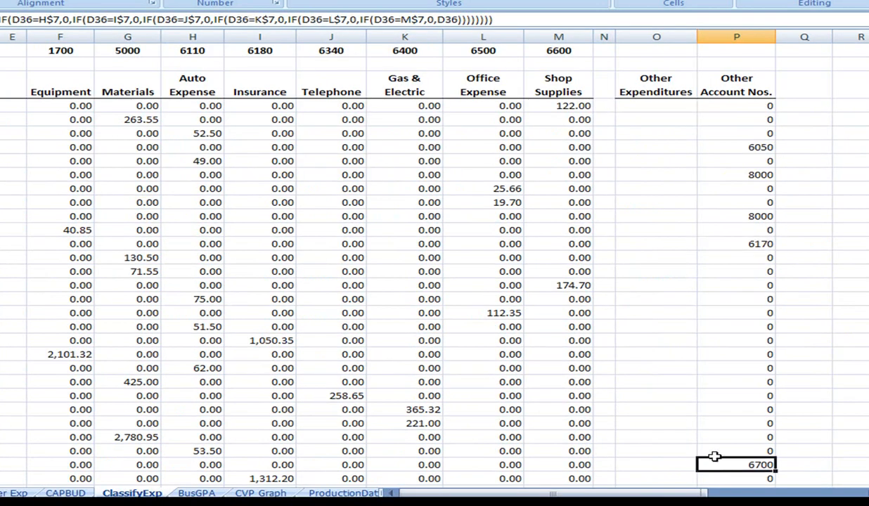